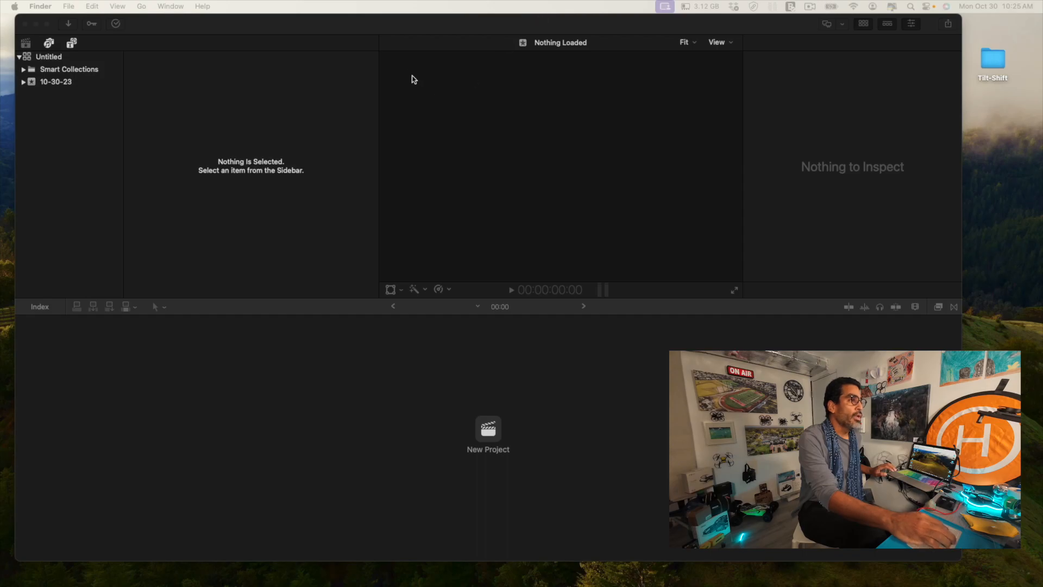
- Create a new project, accepting the default name and the preset 4K, 60p settings
click(434, 42)
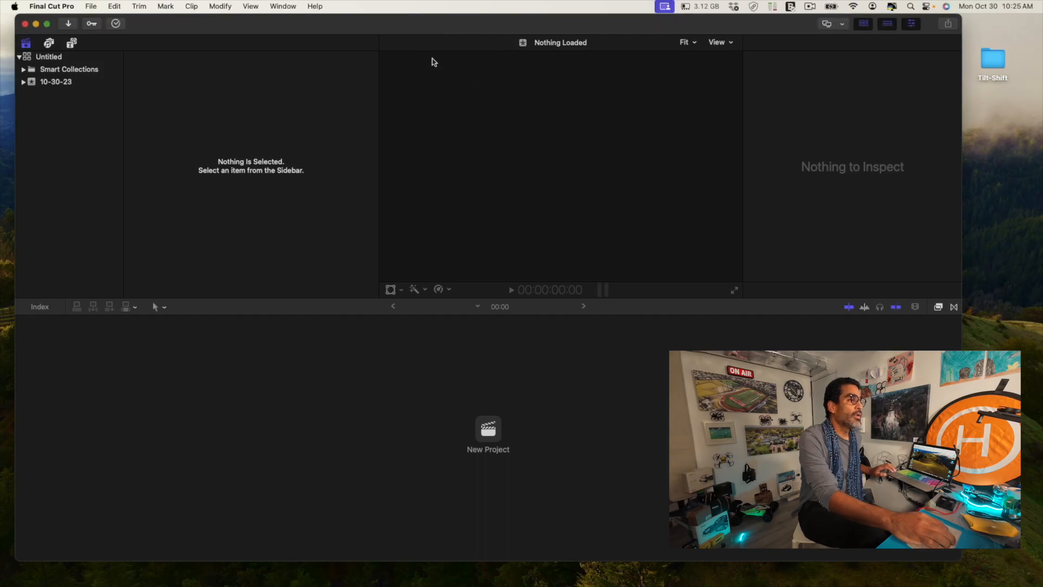
click(488, 429)
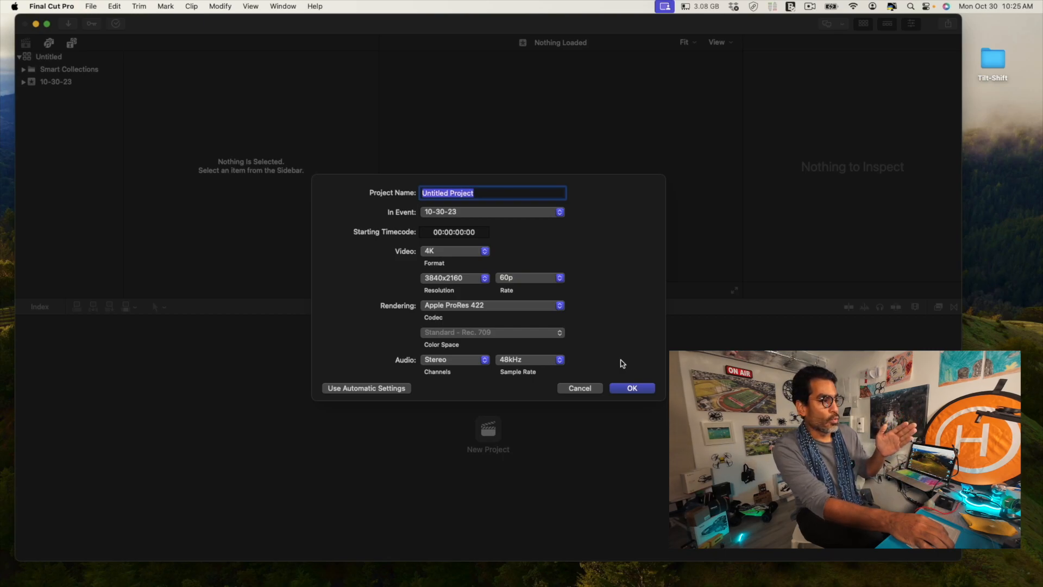
click(636, 383)
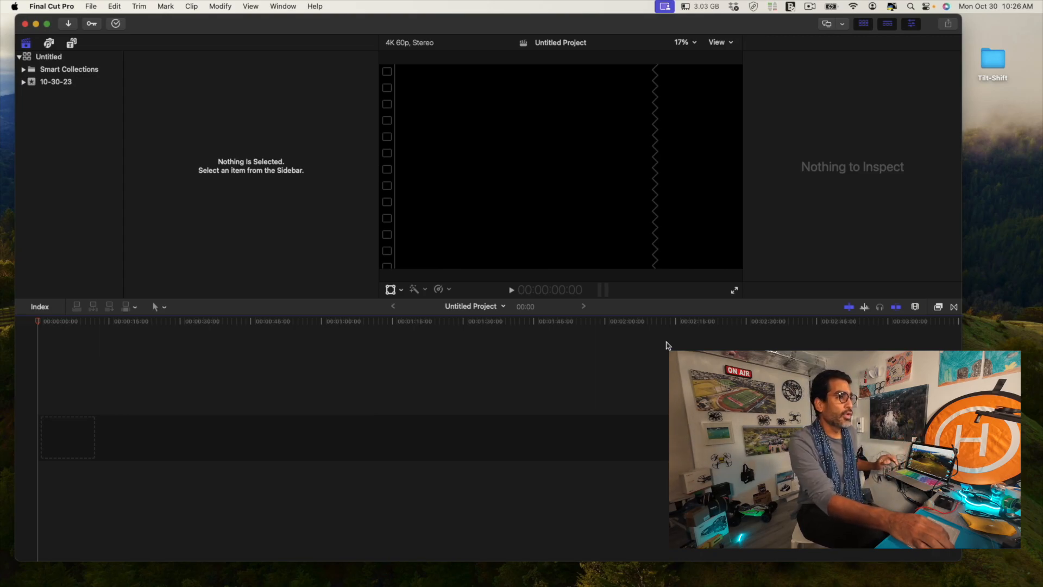
- Create another project named Speed-Ramp in the 10-30-23 event with the preset 4K, 60p settings
click(93, 6)
mouse_move(102, 27)
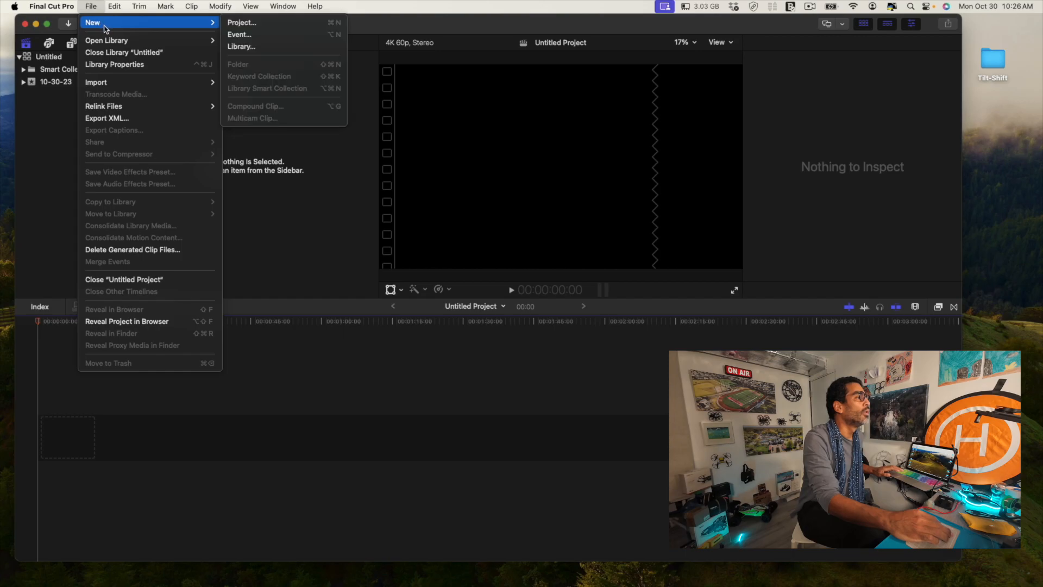
click(242, 23)
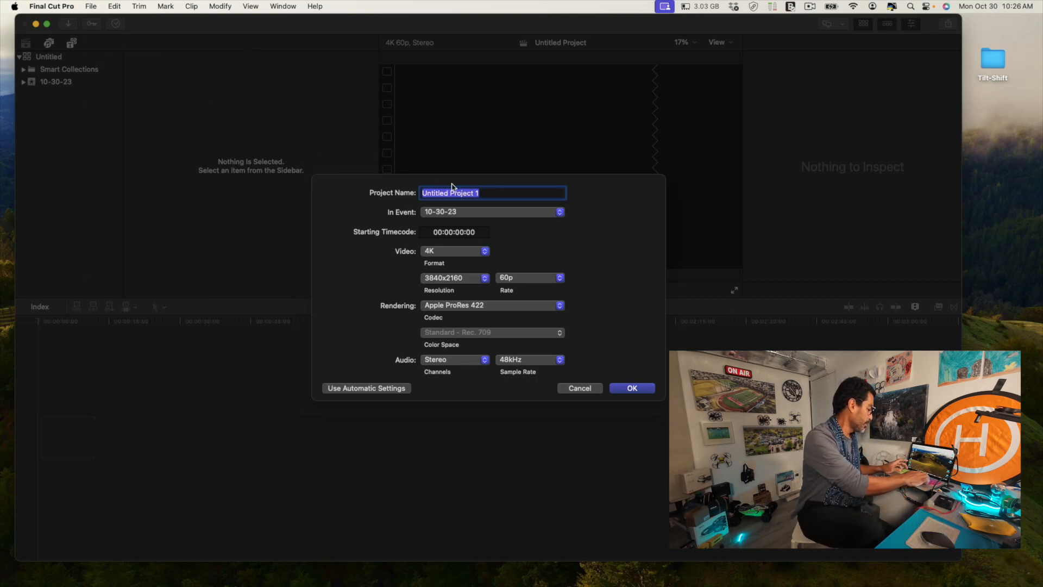
text(Speed-Ramp)
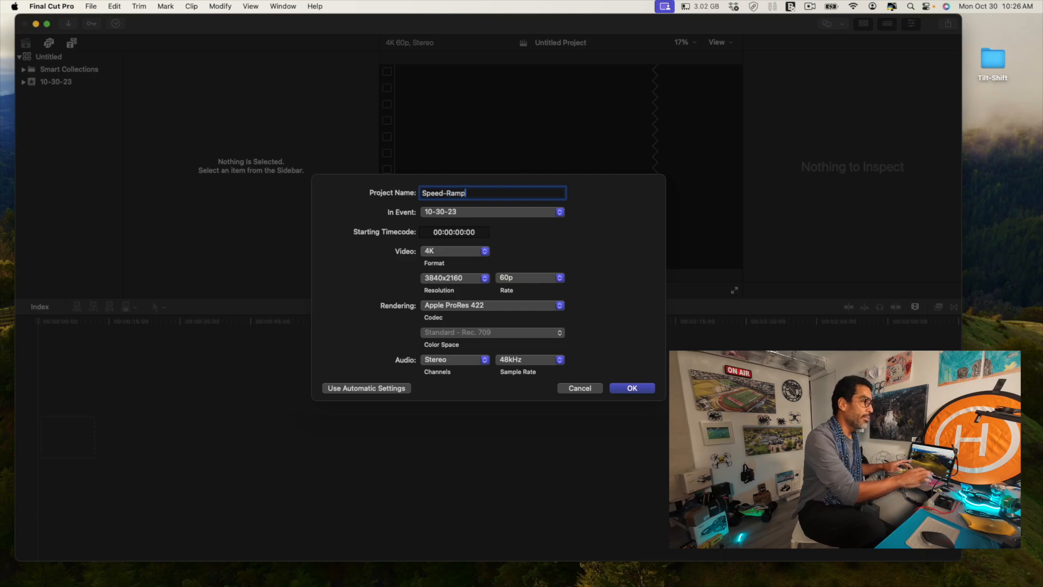
click(632, 388)
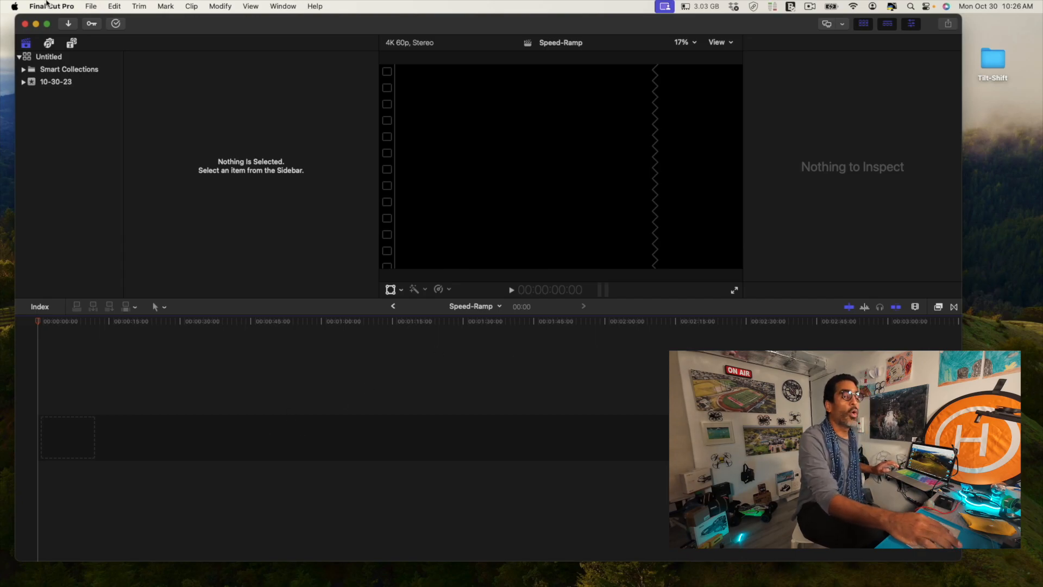
- Create a new library named Speed-Ramp and save it on the Desktop
click(92, 6)
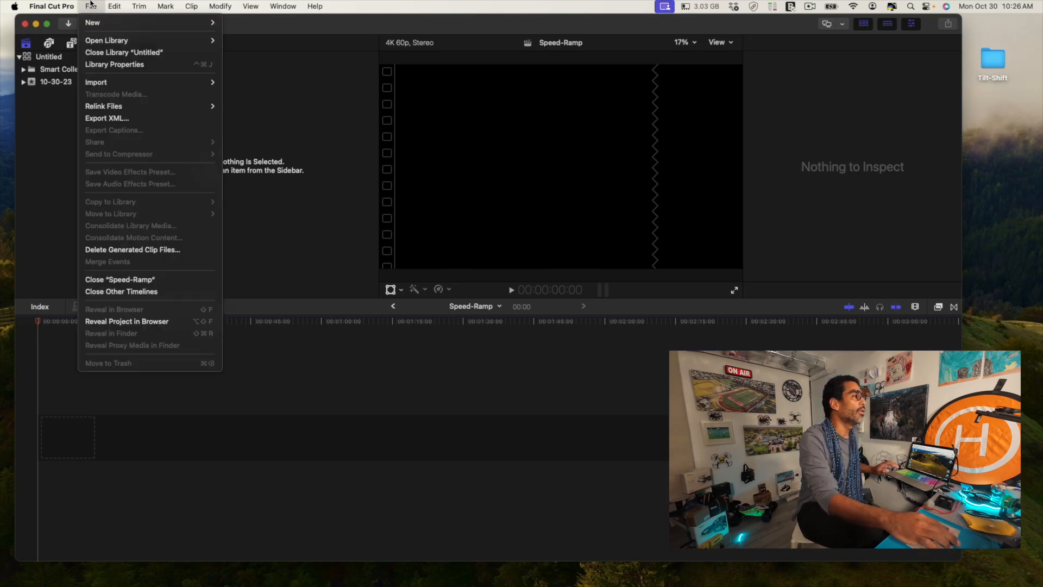
mouse_move(111, 42)
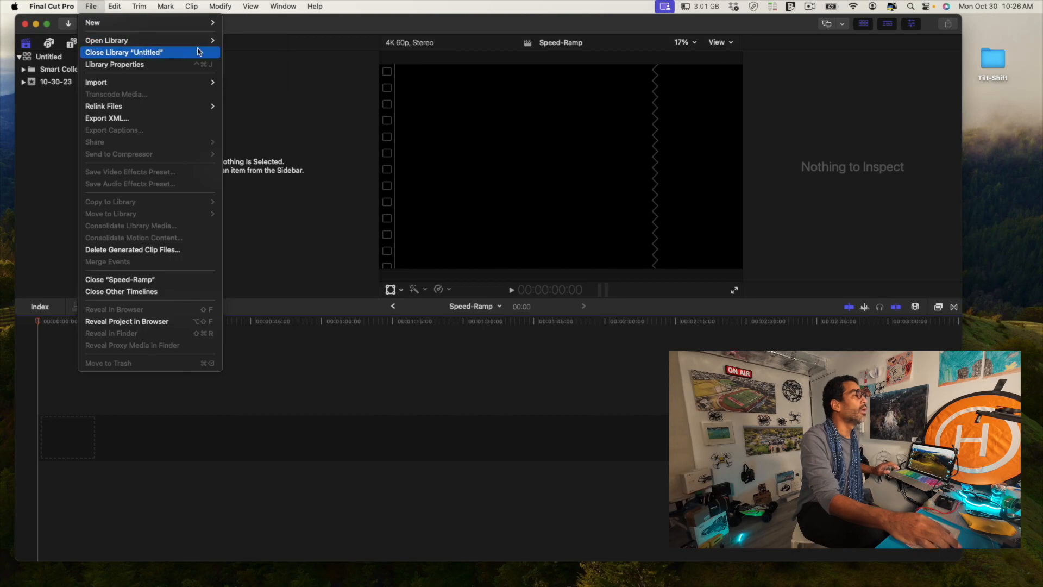
mouse_move(204, 23)
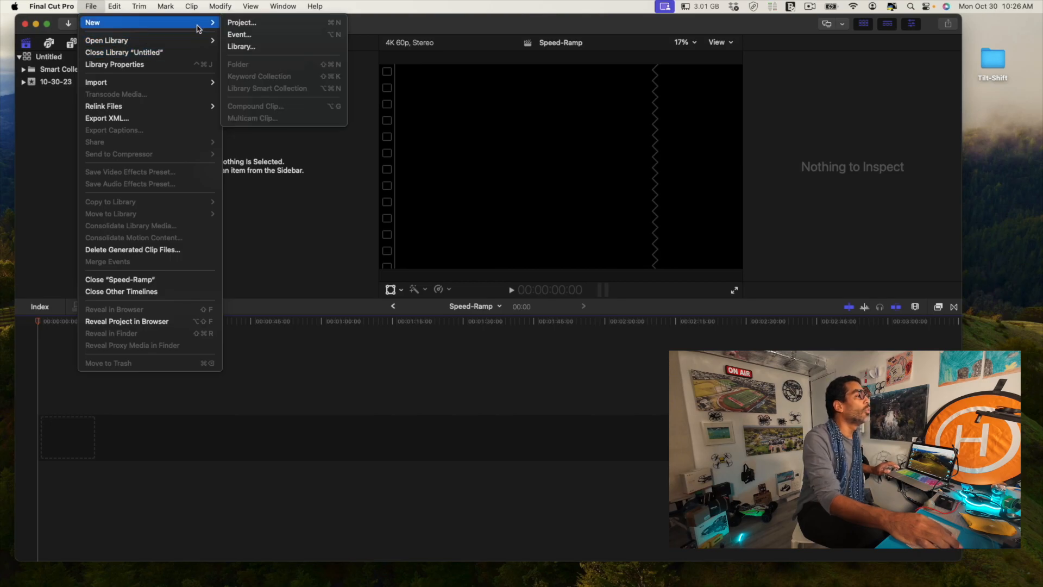
click(249, 47)
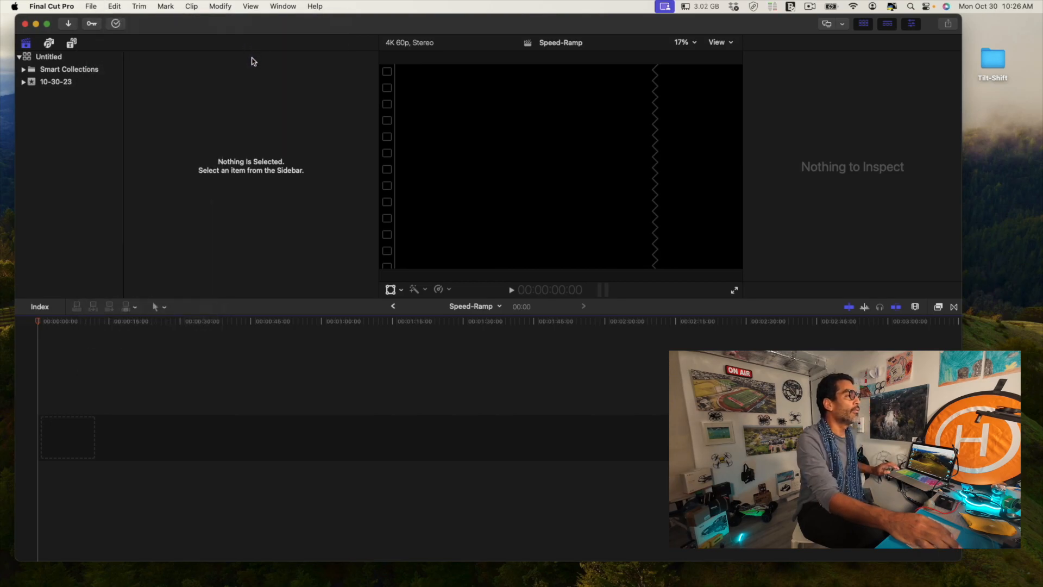
text(Spee)
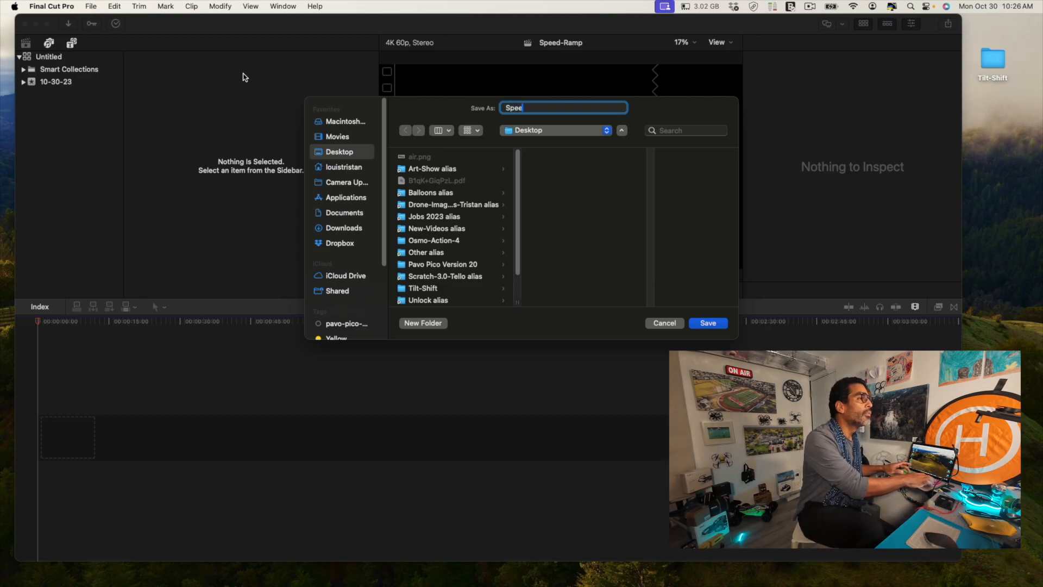
text(d-Ramp)
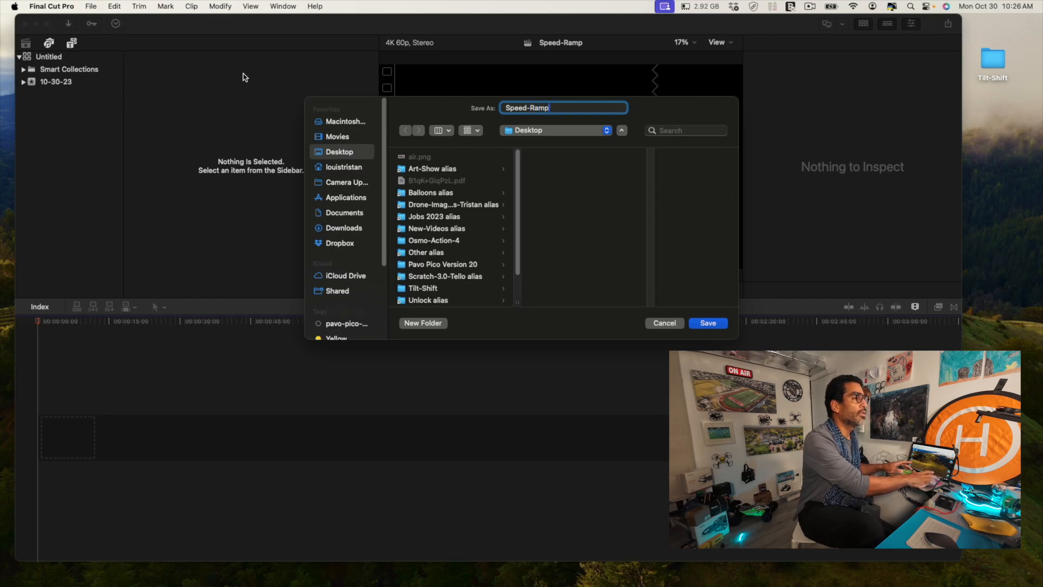
key(Return)
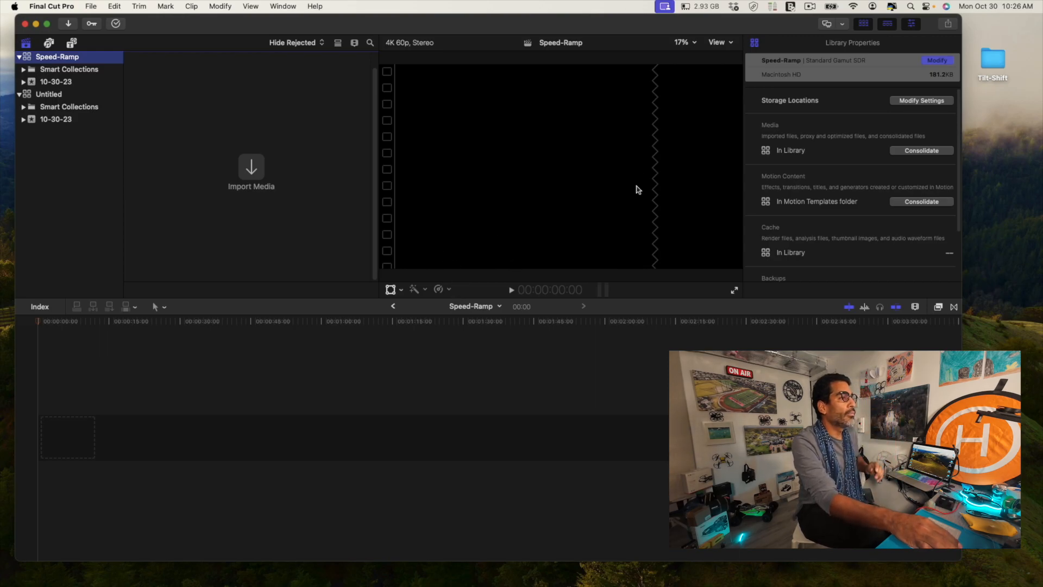
click(448, 145)
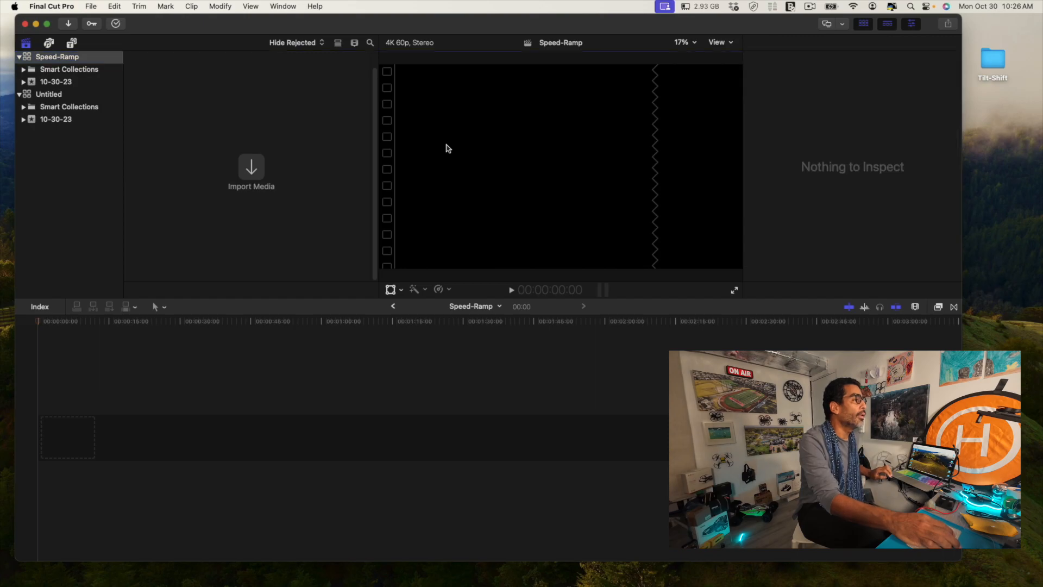
- Open the Tilt-Shift folder on the desktop and preview the DJI_0152.MP4 video
click(987, 59)
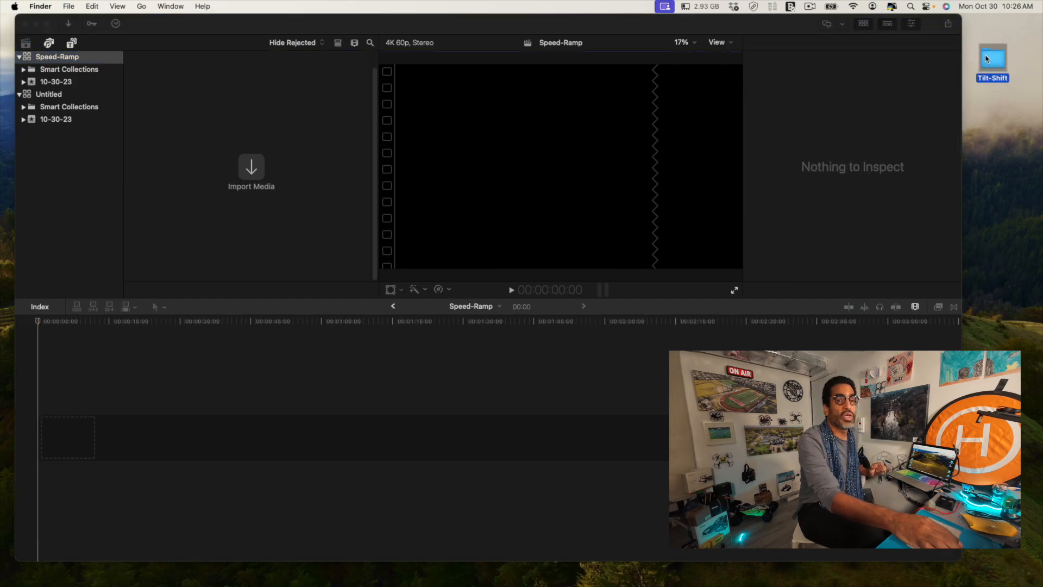
double_click(992, 64)
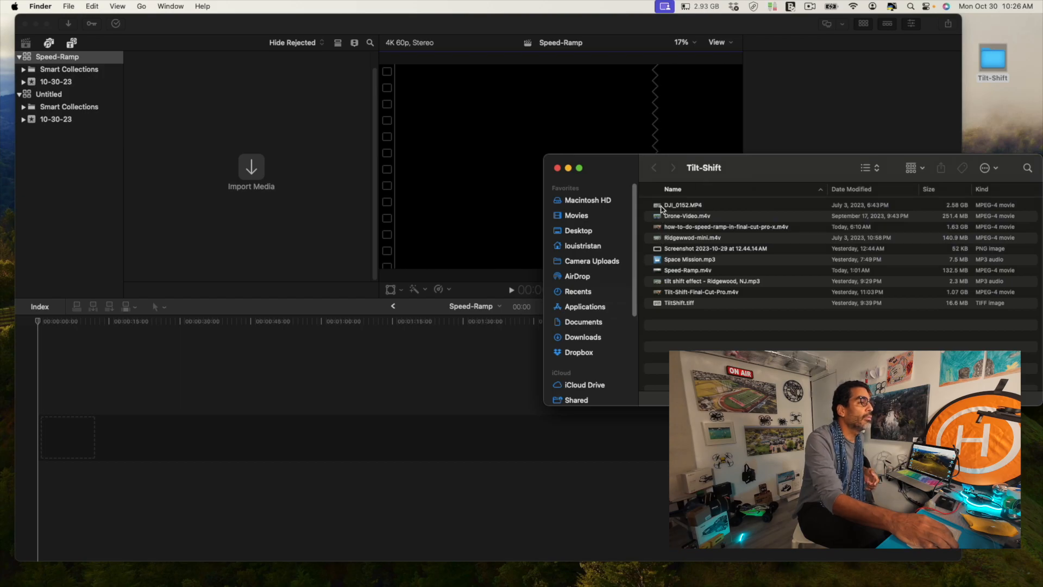
click(660, 206)
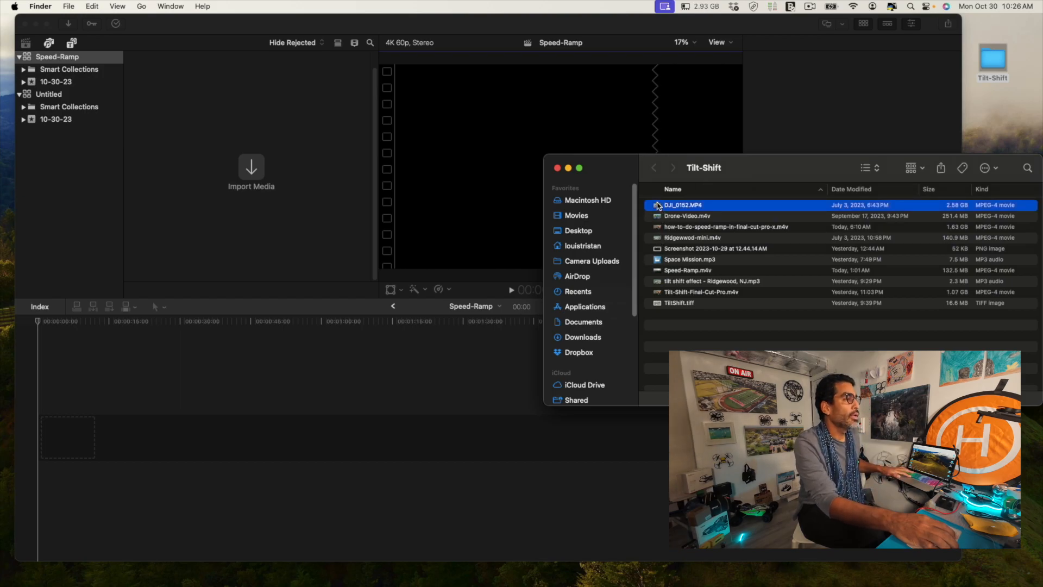
key(space)
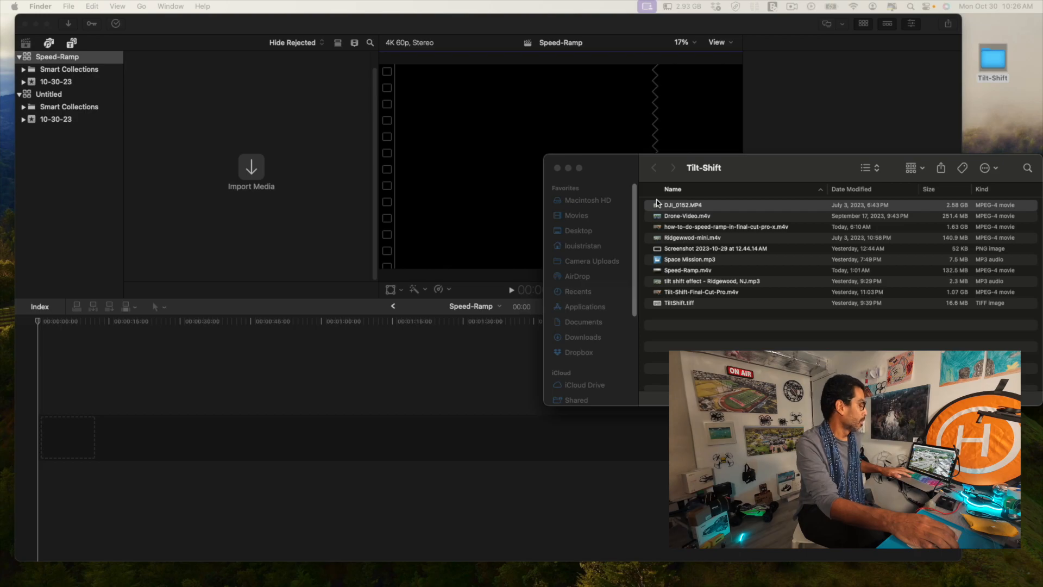
click(658, 205)
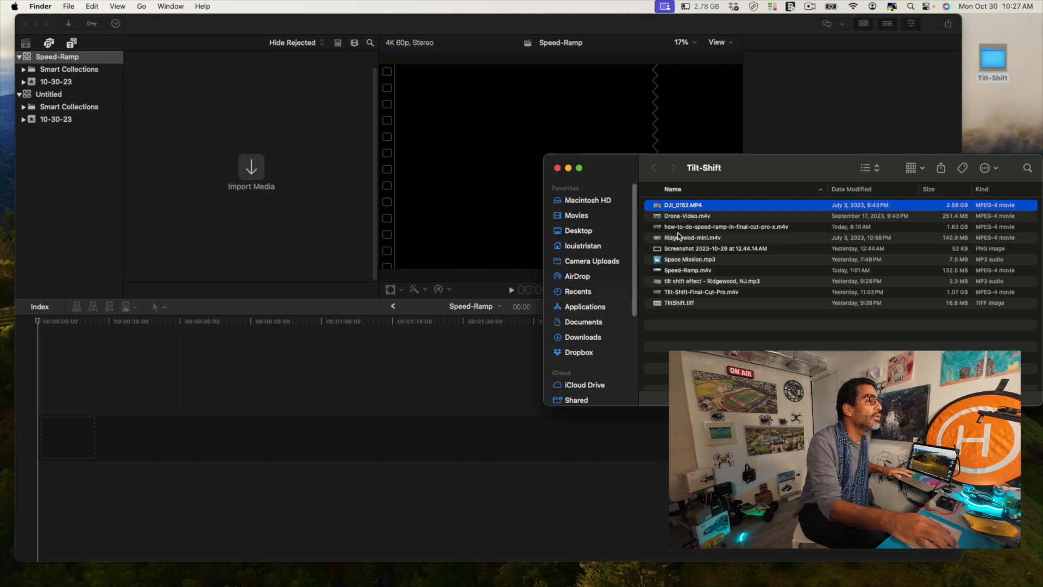
- Preview the Ridgewwod-mini.m4v video in an unobstructed window and close the preview
click(680, 240)
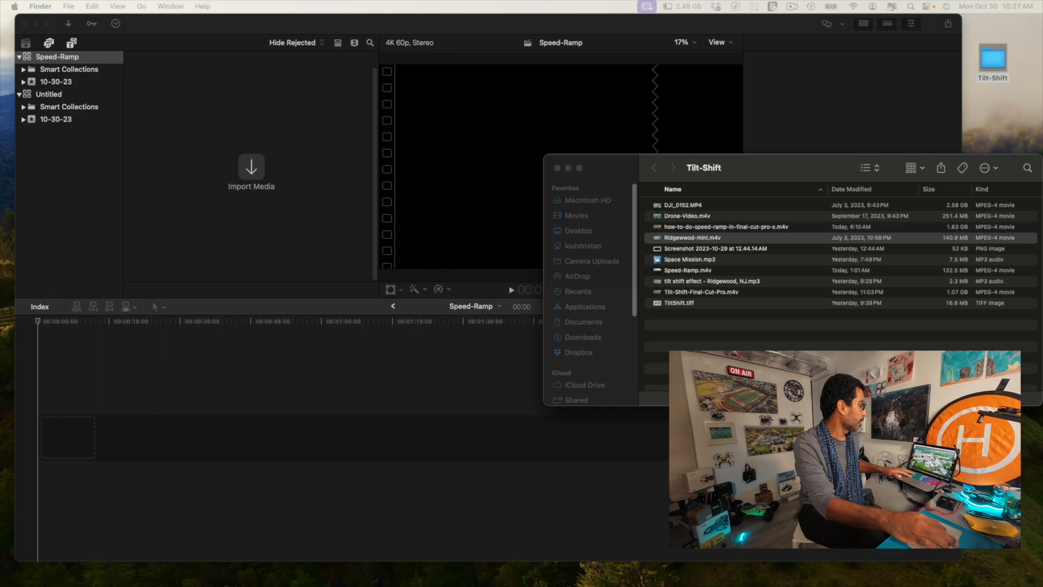
key(space)
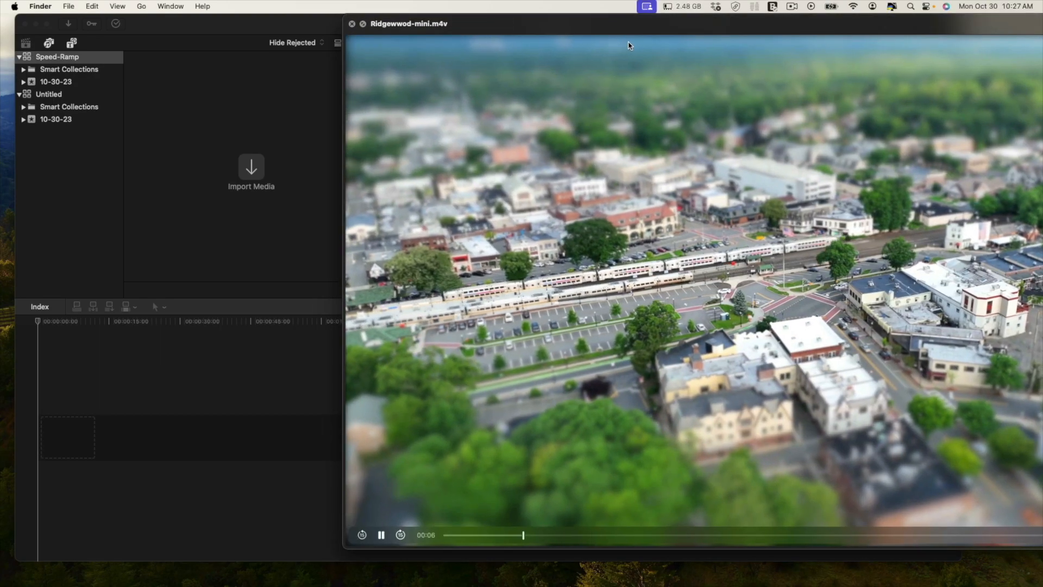
drag(630, 29, 333, 10)
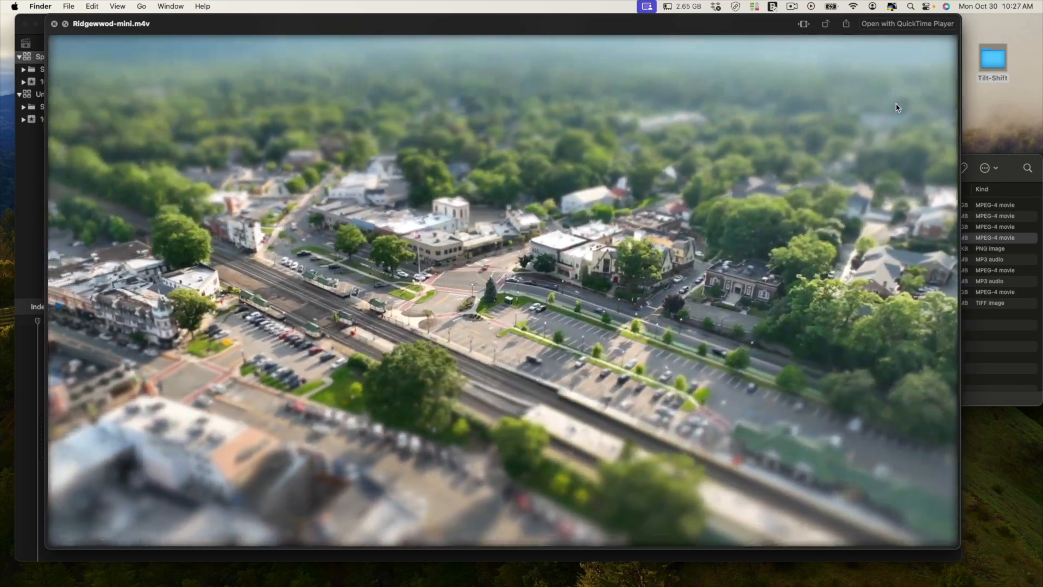
key(space)
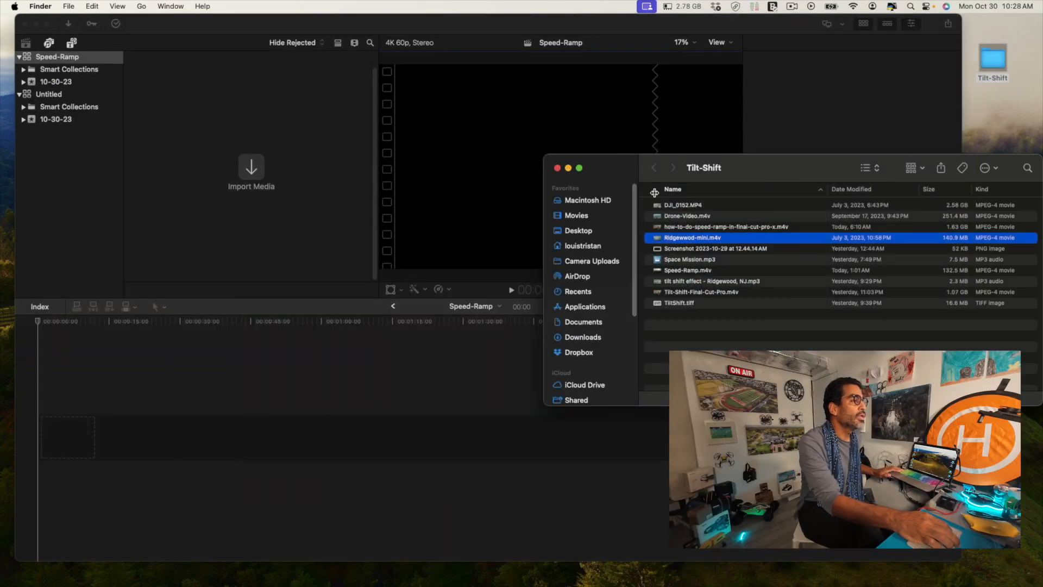
- Preview Drone-Video.m4v and add it to the start of the Speed-Ramp project's timeline
click(666, 217)
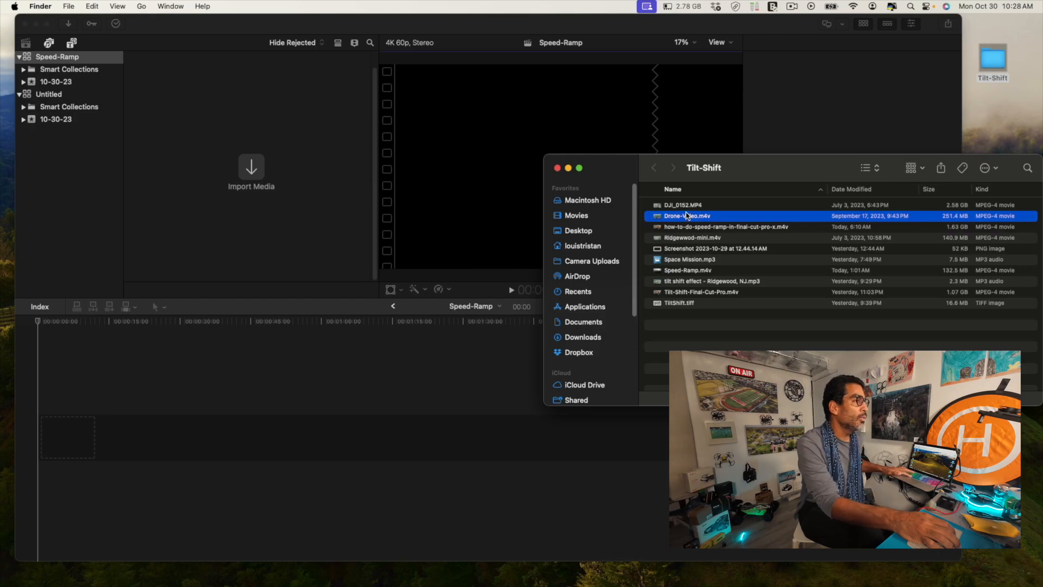
key(space)
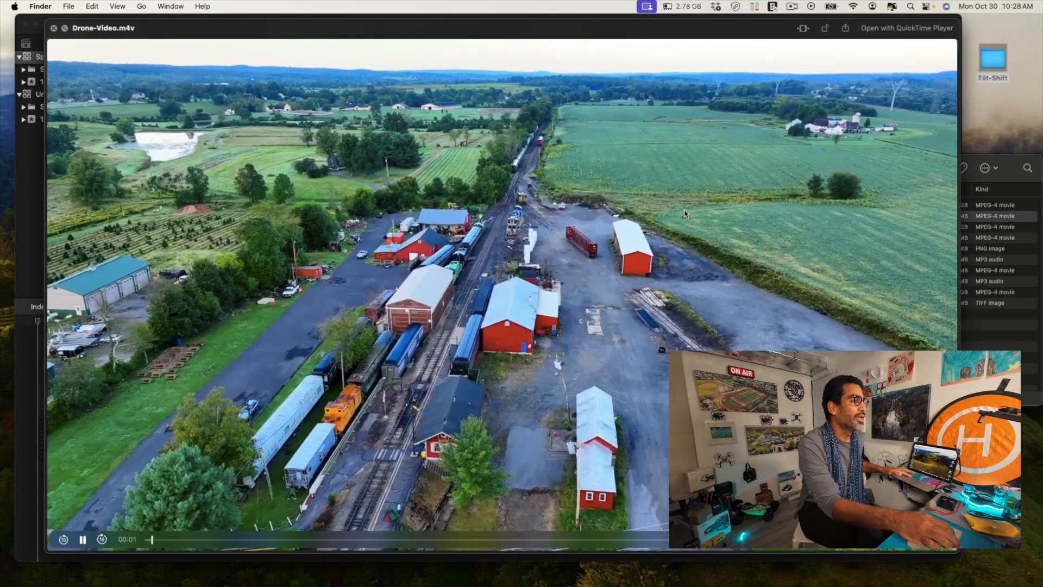
key(space)
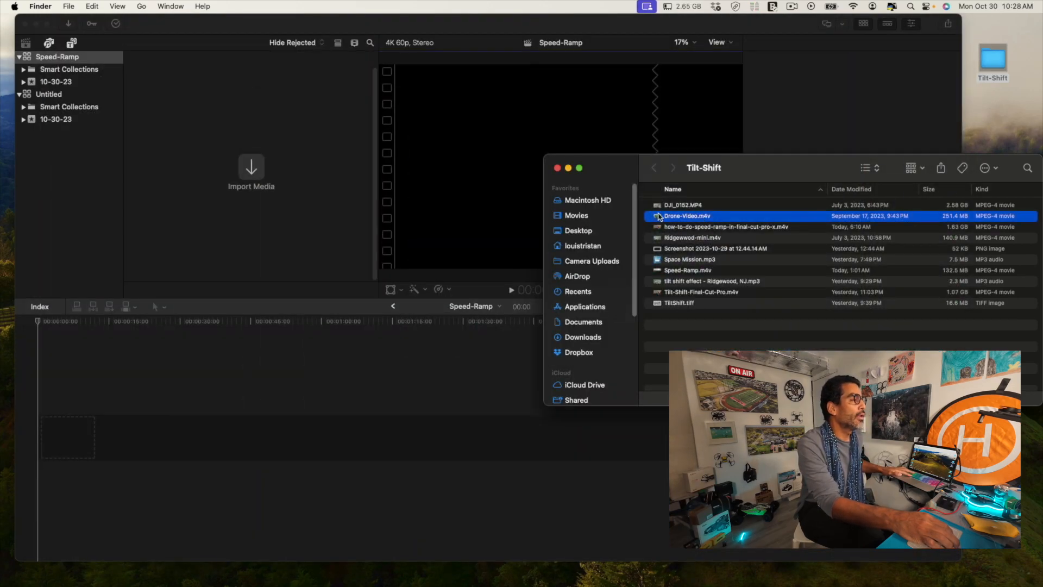
drag(659, 218, 348, 377)
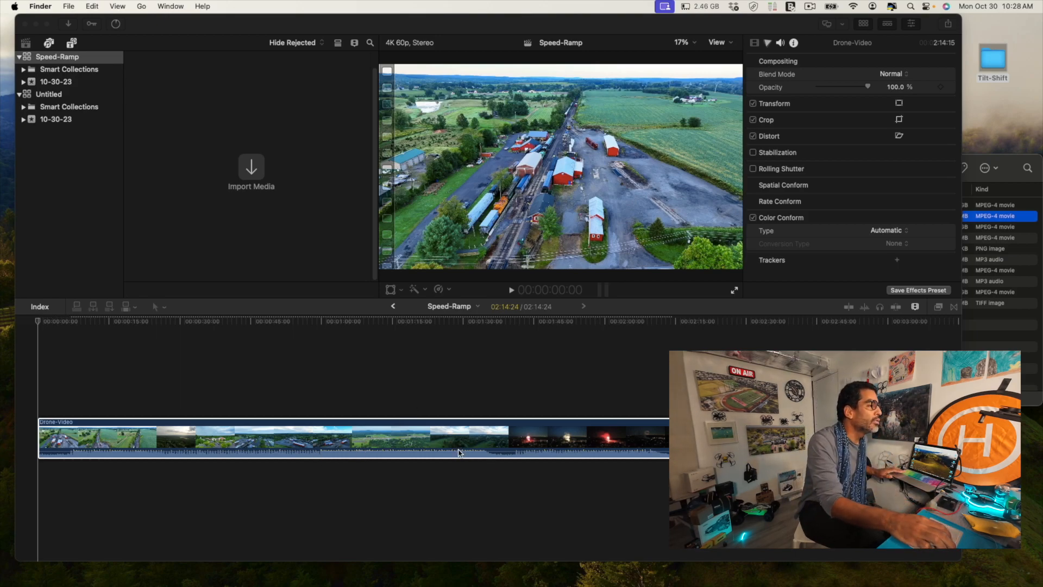
- Play the Drone-Video clip to find the ramp's starting point and add a marker at about 7 seconds
drag(458, 451, 458, 451)
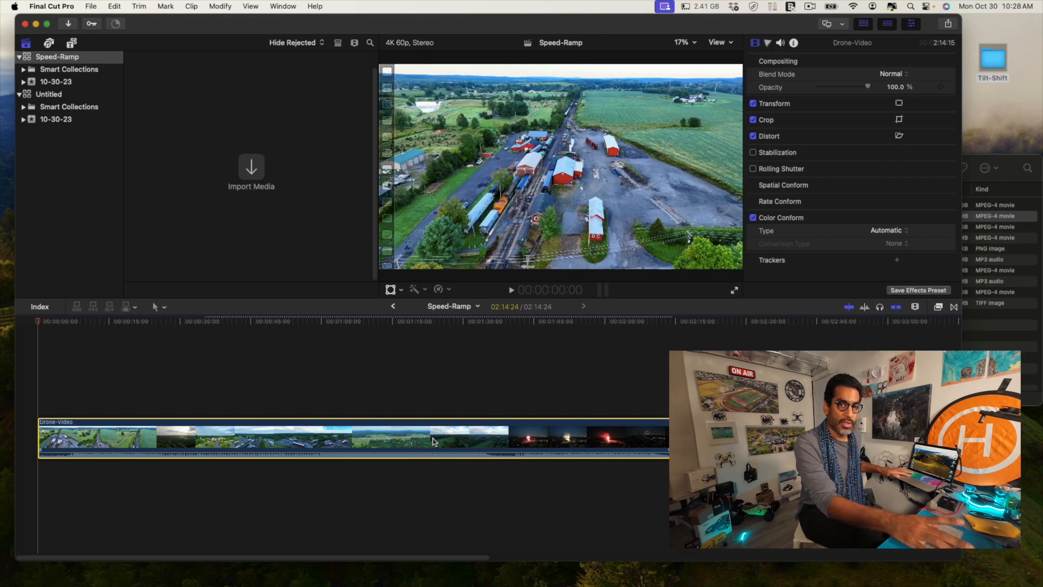
key(space)
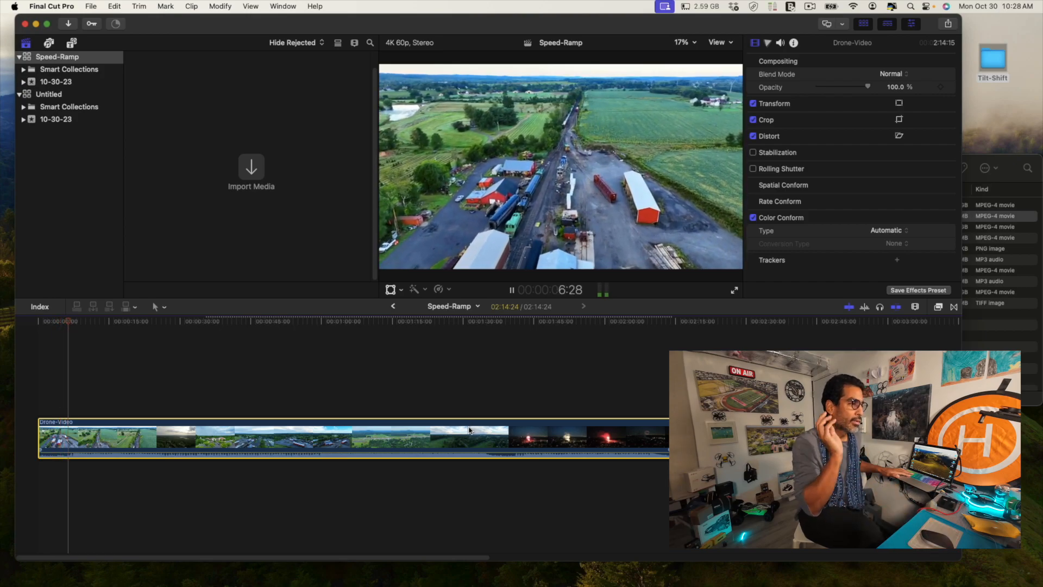
key(space)
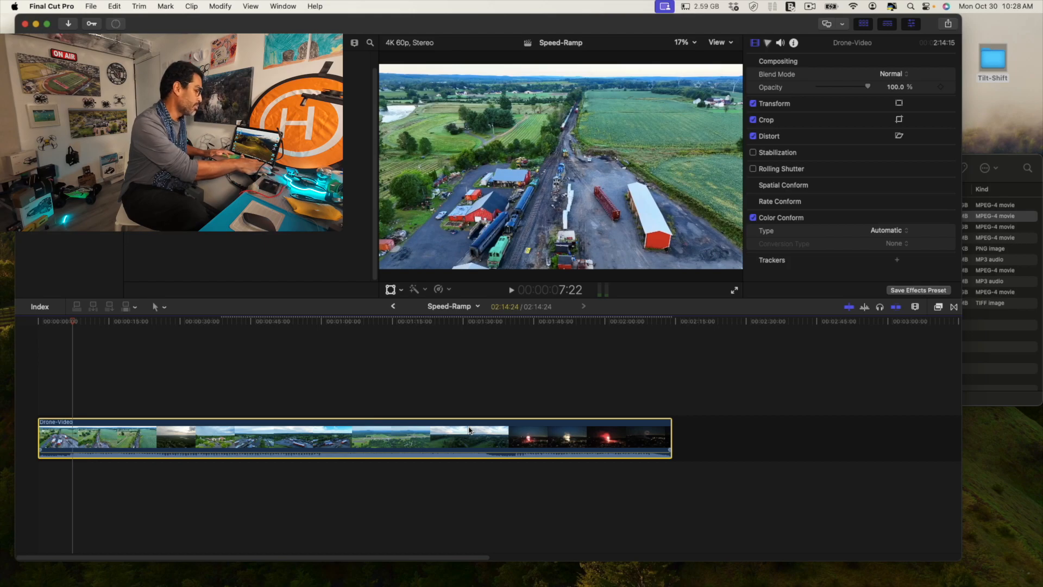
key(super+equal)
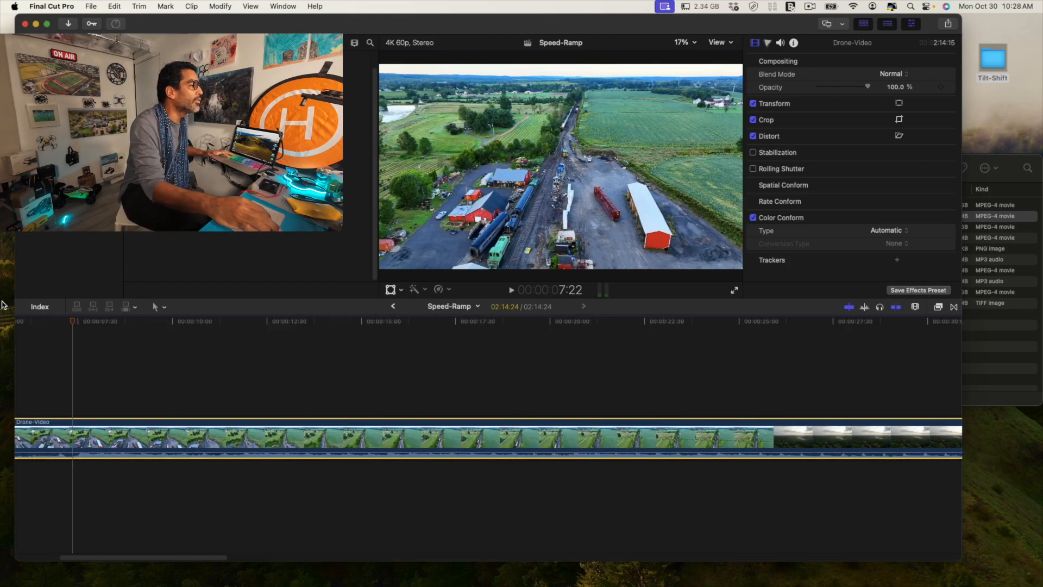
drag(74, 320, 61, 318)
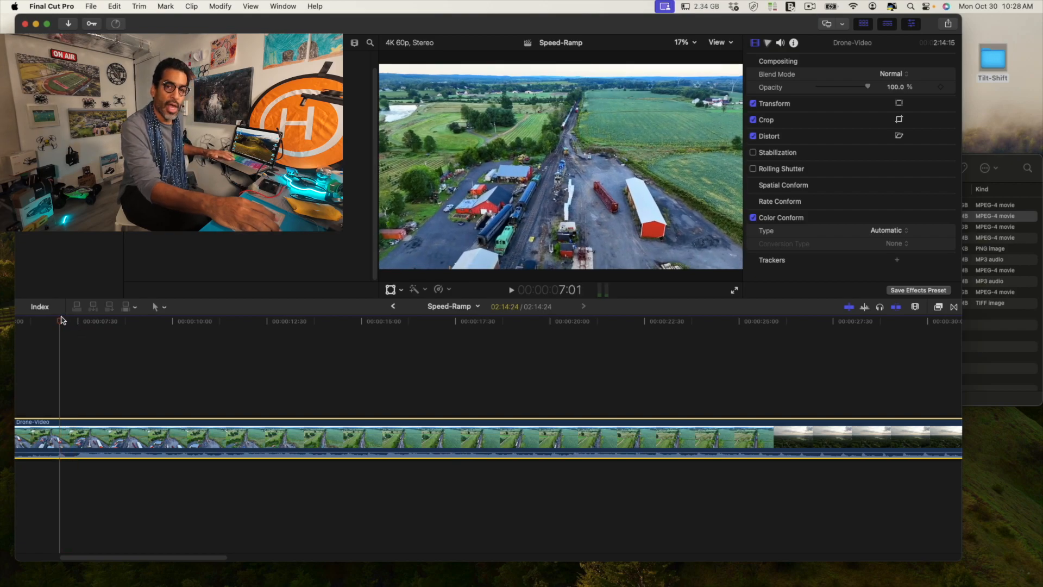
key(space)
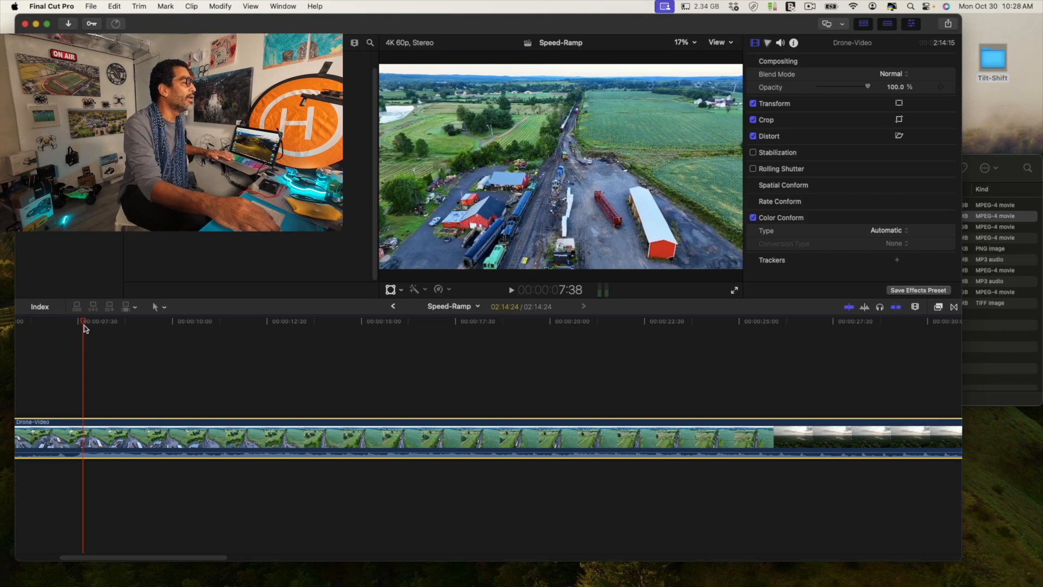
drag(84, 325, 58, 325)
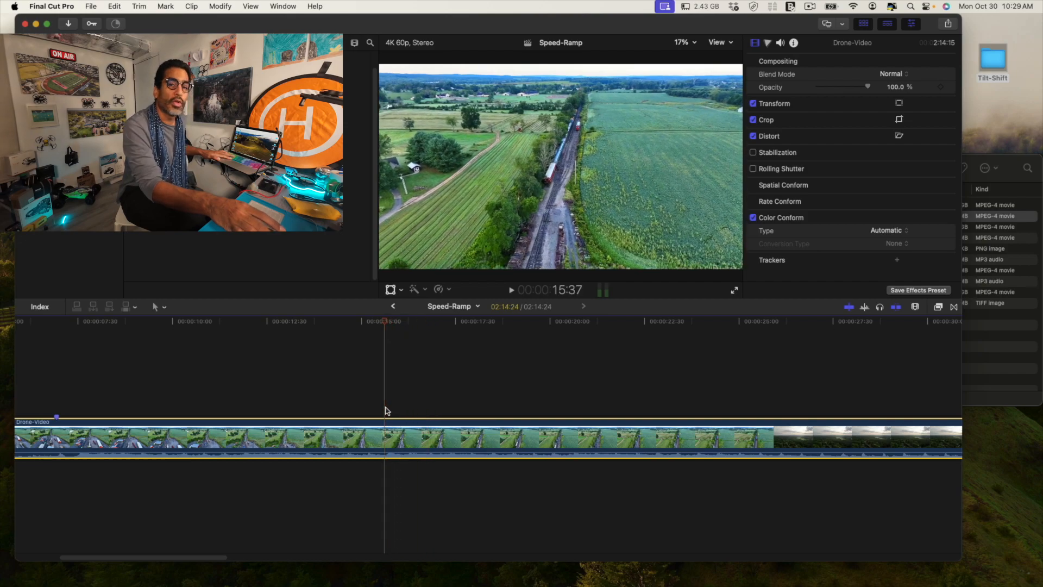
- Play the clip onward to find the ramp's end point, add a marker at about 19 seconds, and replay the footage around it
key(space)
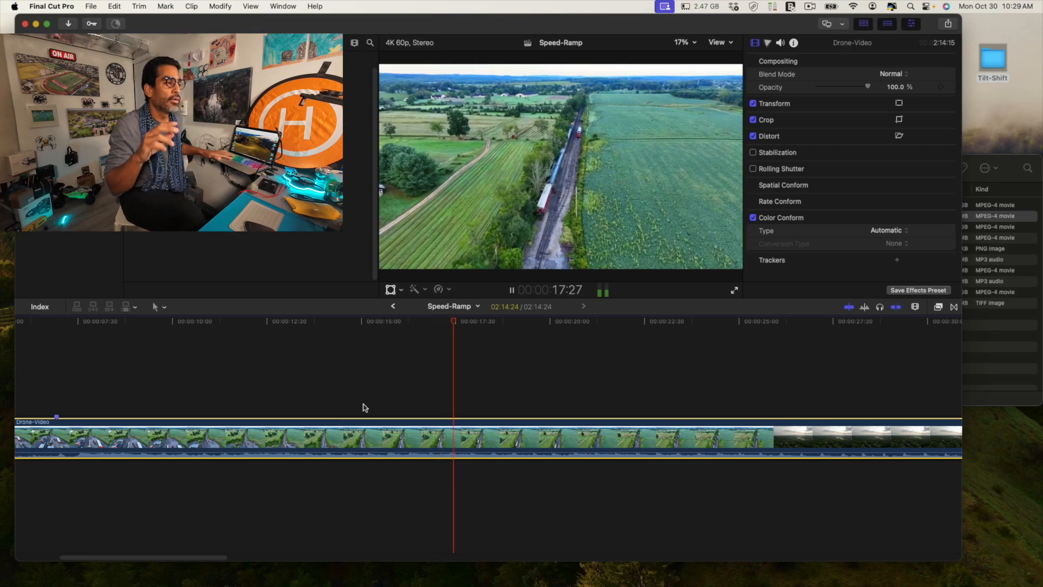
key(space)
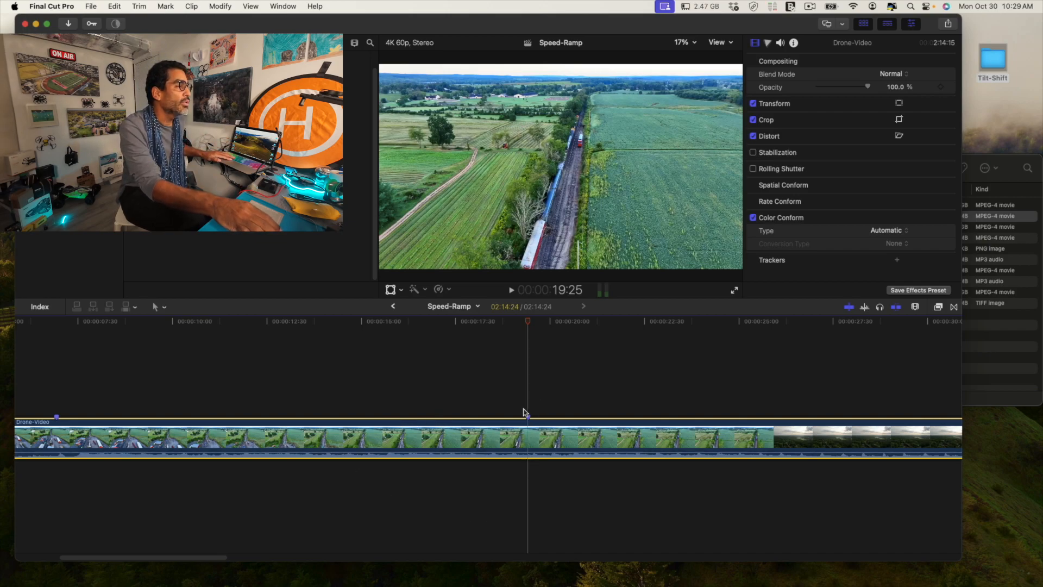
drag(530, 323, 400, 324)
click(372, 389)
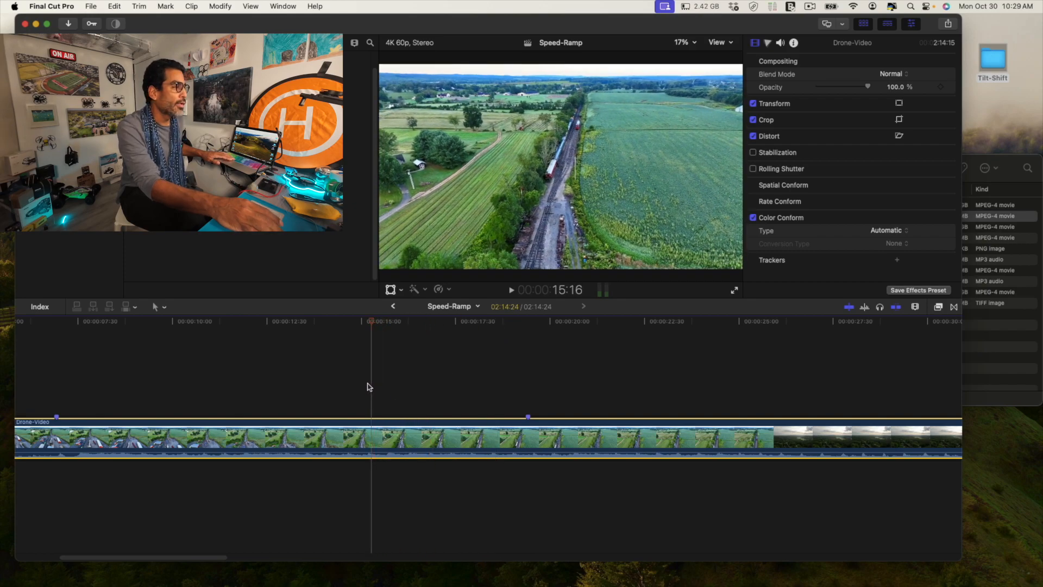
key(space)
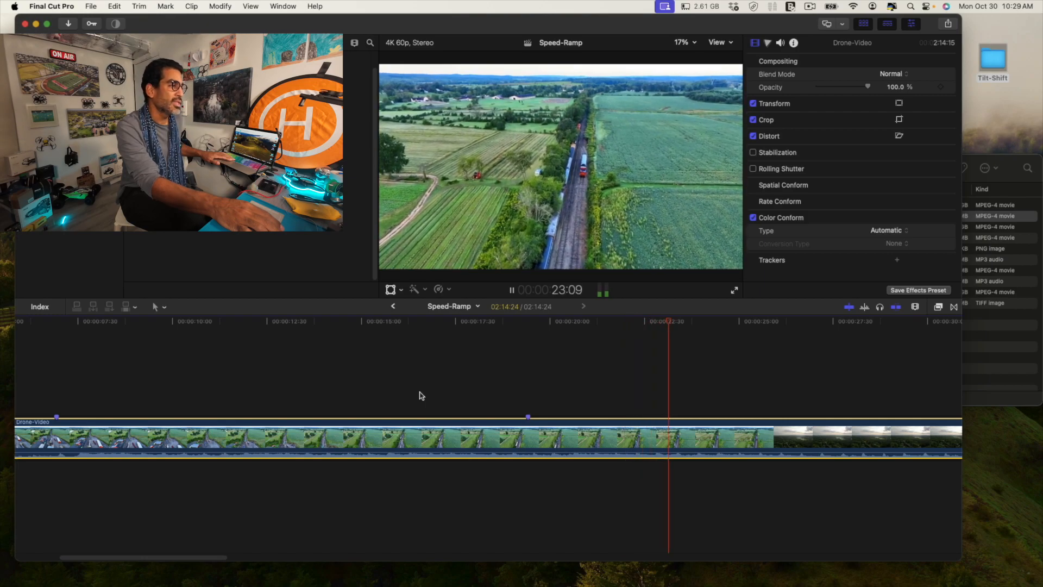
key(space)
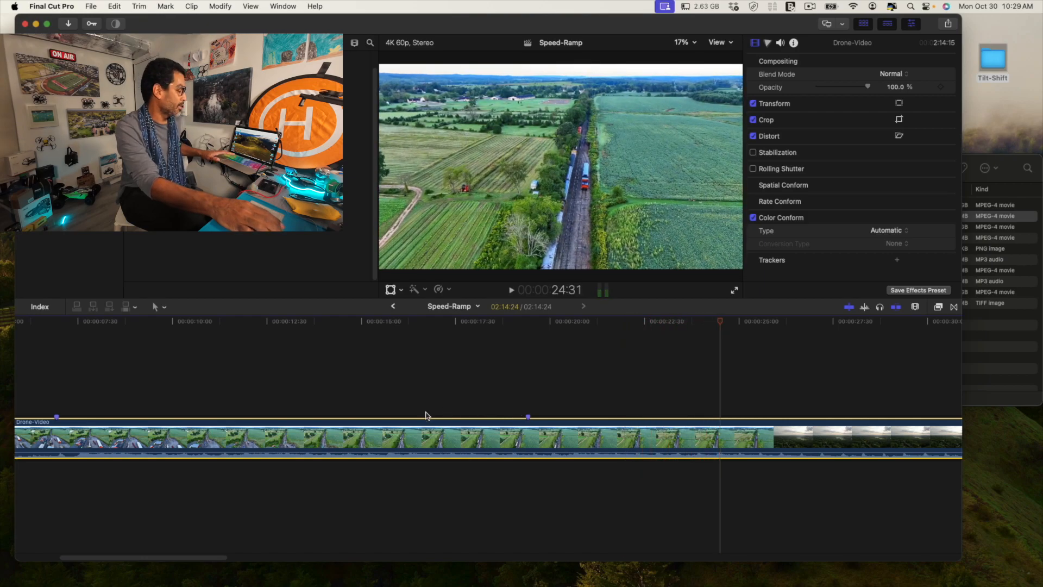
- Use Range Selection to select the part of the Drone-Video clip between the two markers and check both edges of the range
key(super+minus)
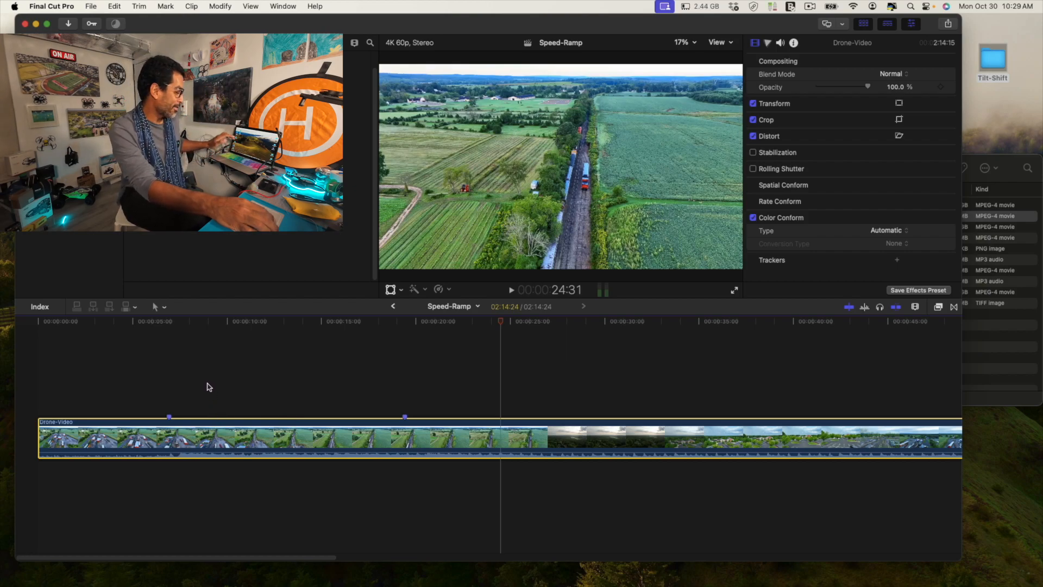
key(r)
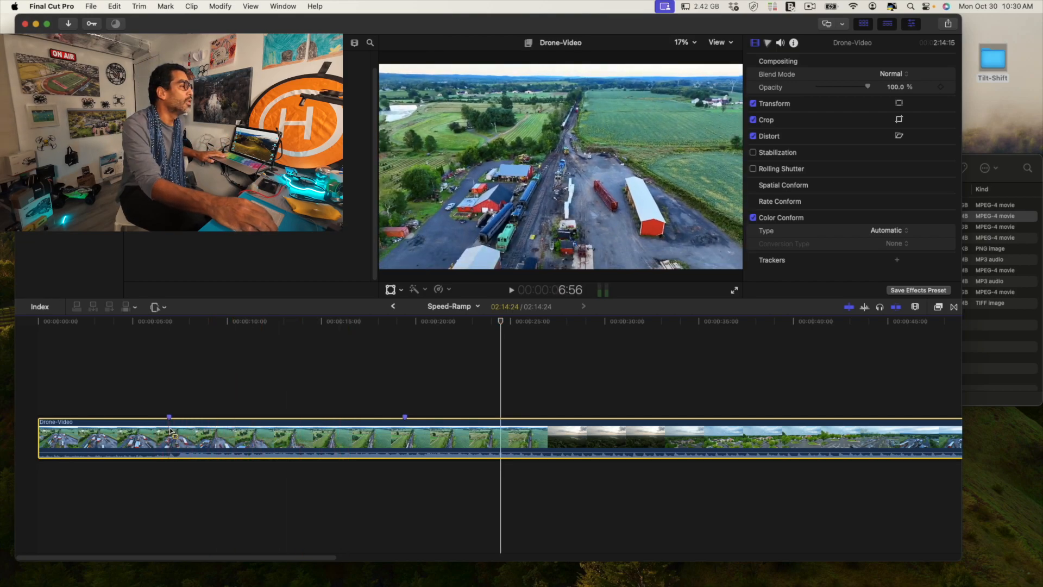
drag(166, 433, 405, 472)
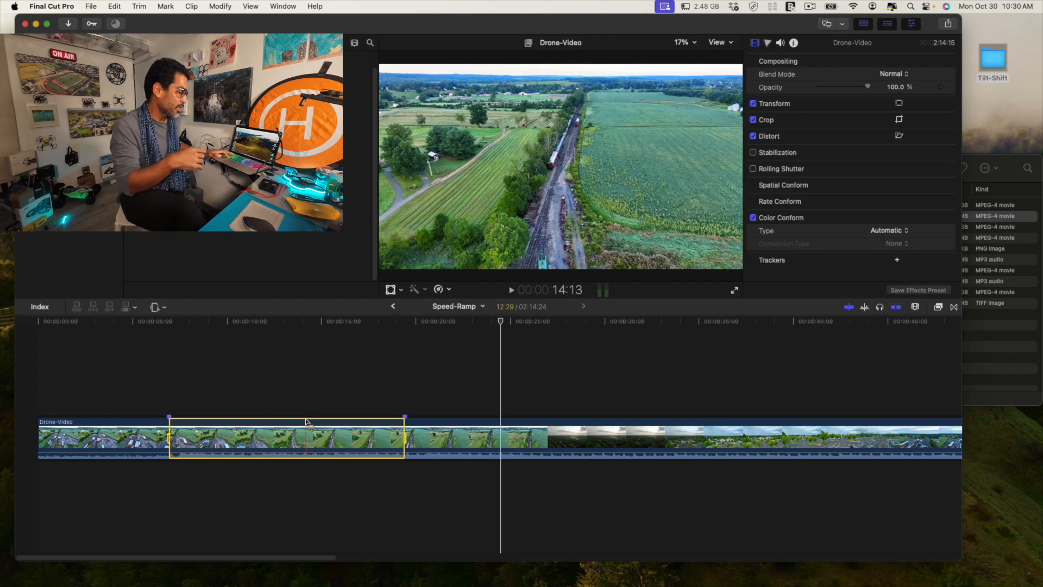
key(super+equal)
key(super+equal)
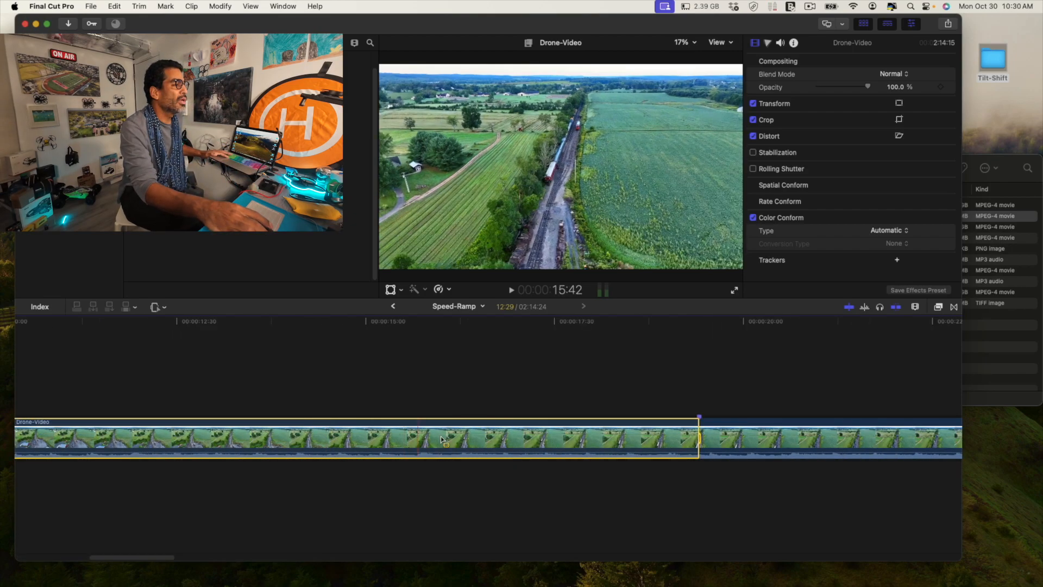
drag(151, 561, 82, 551)
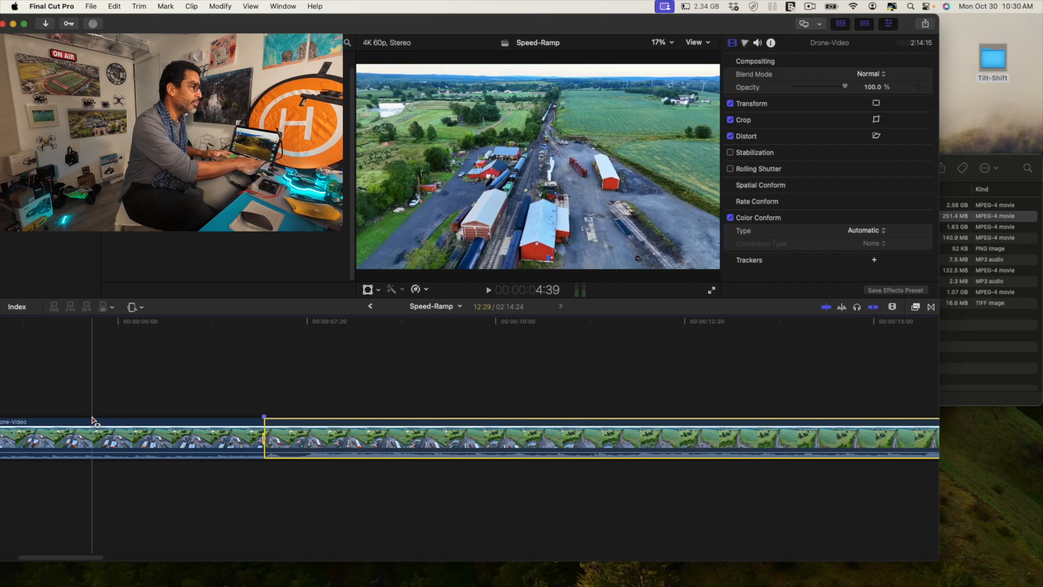
key(super+minus)
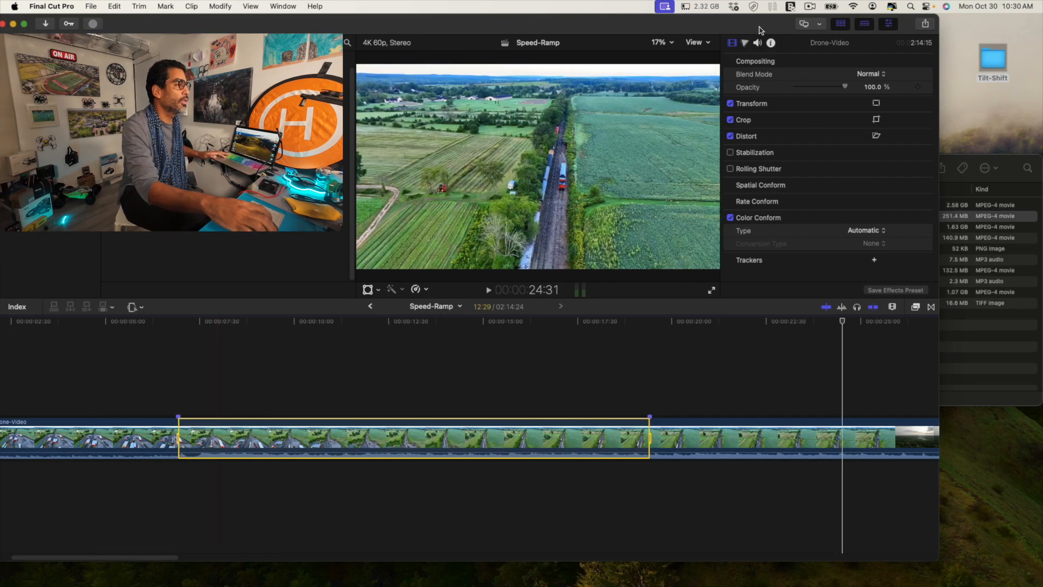
- Retime the selected range between the markers to Fast 8x
click(340, 326)
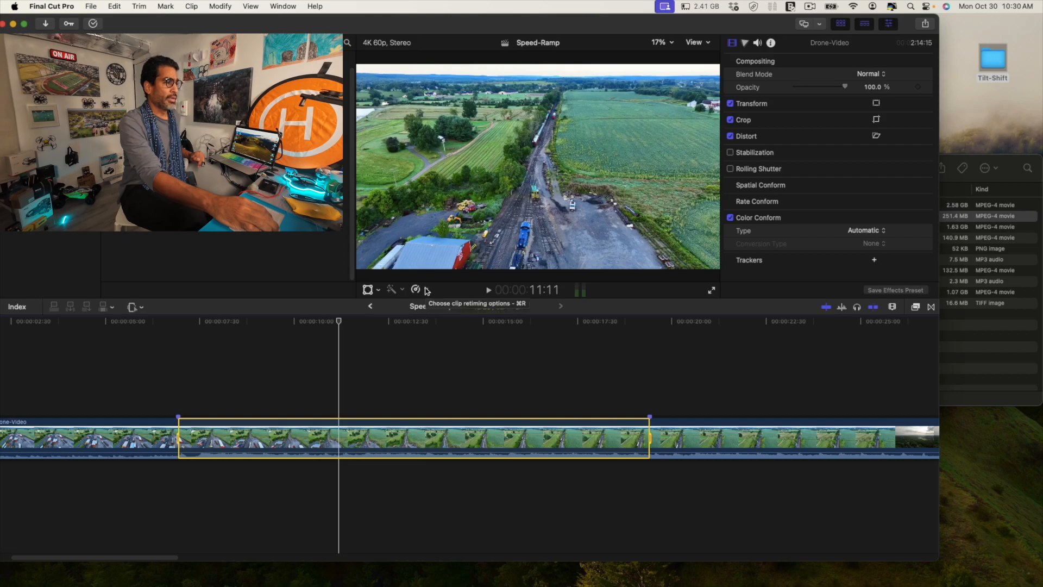
click(427, 290)
mouse_move(434, 316)
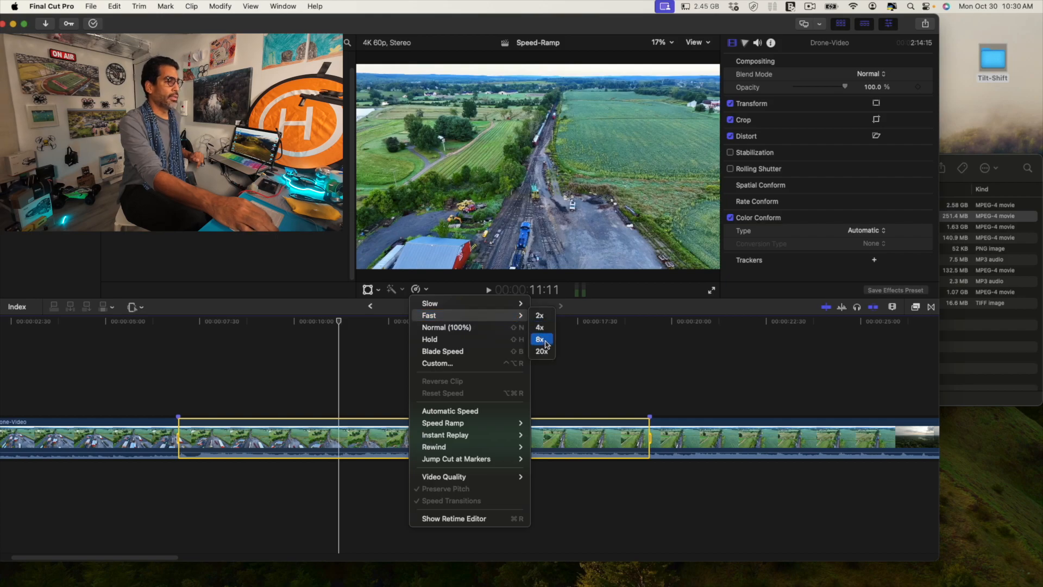
click(541, 339)
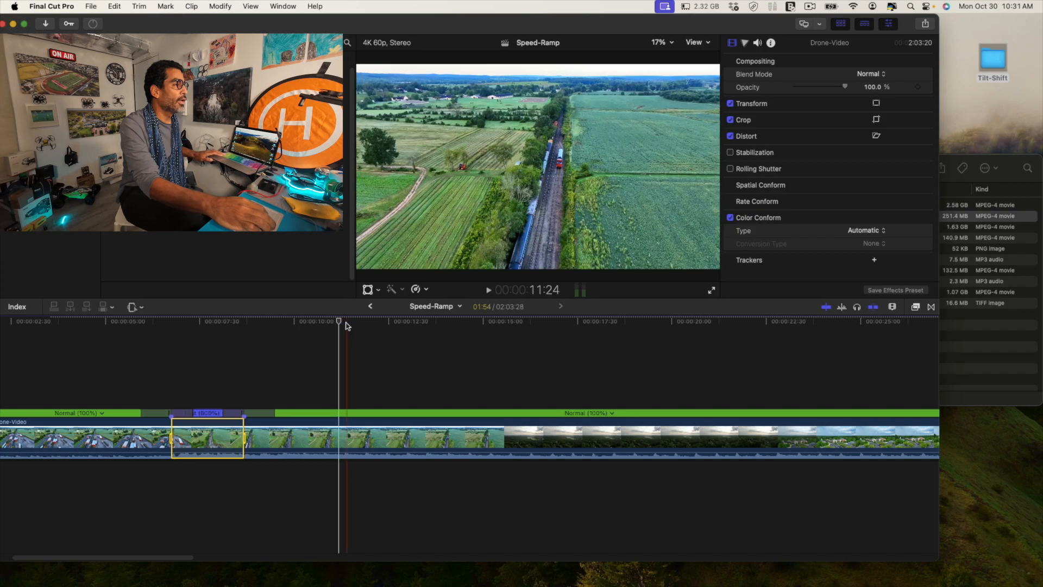
- Play the sped-up section from the start of the timeline and undo the 8x retiming
drag(339, 321, 5, 233)
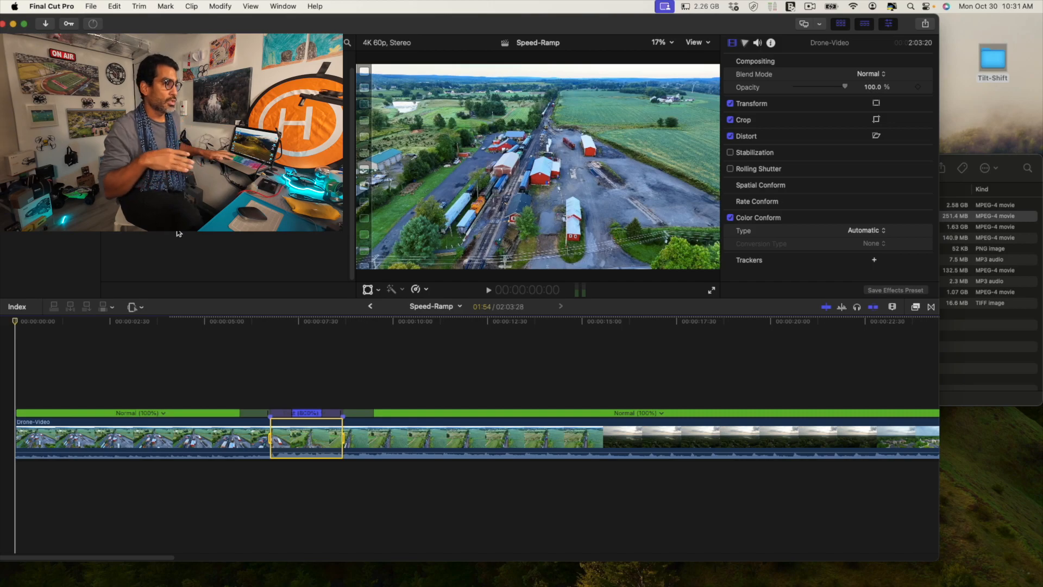
key(space)
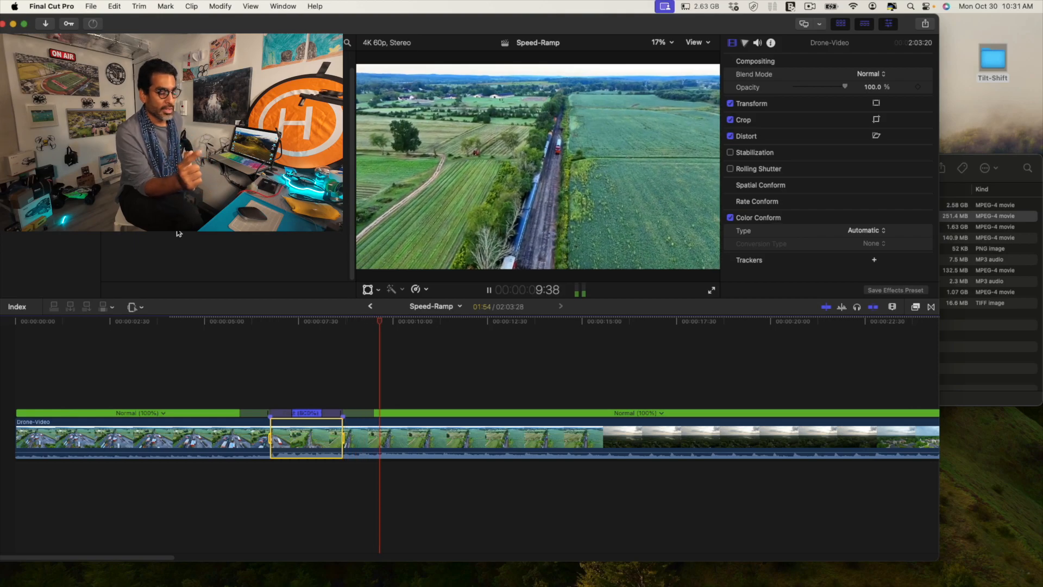
key(space)
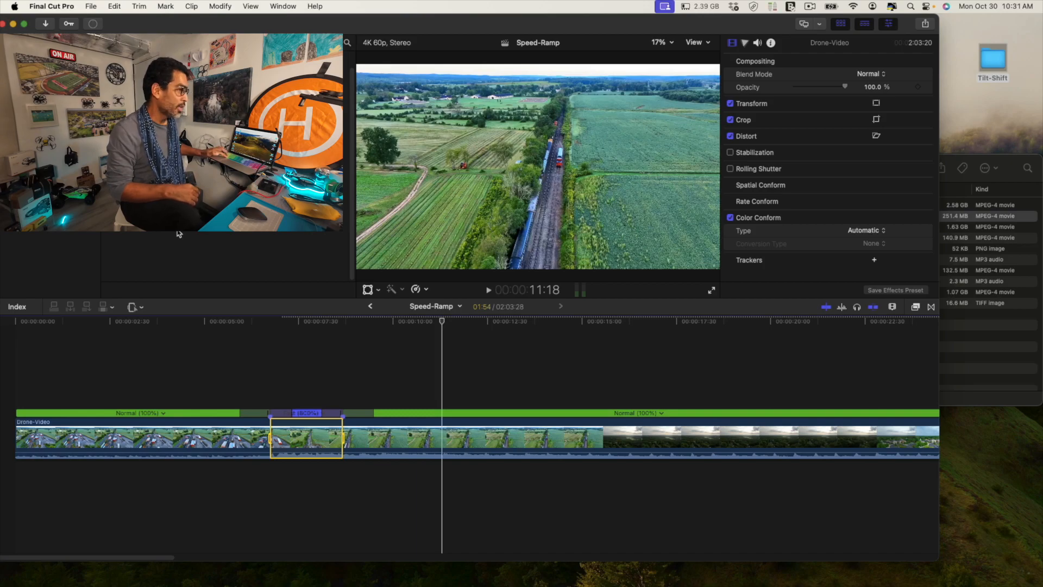
key(super+z)
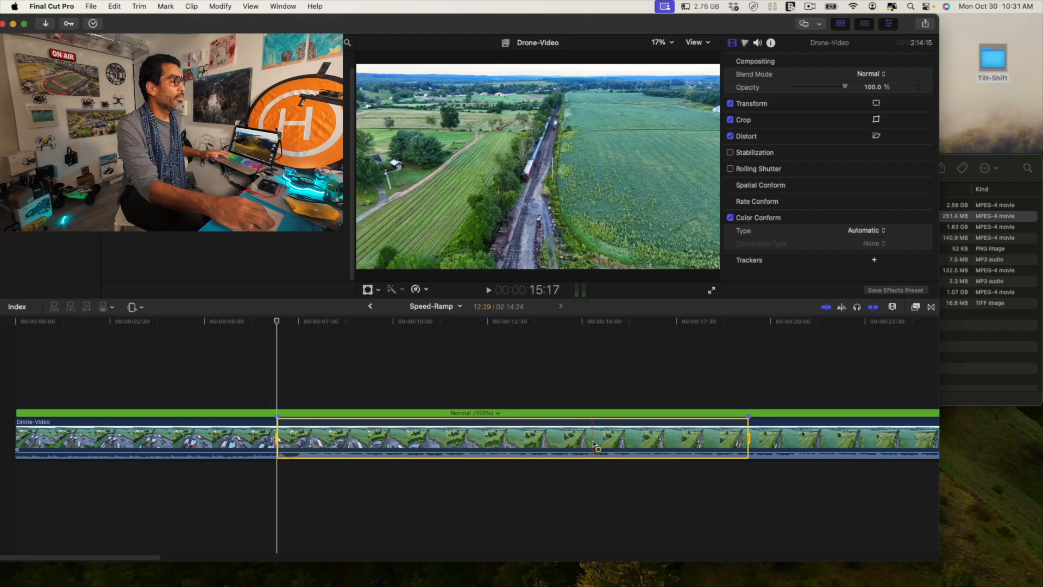
- Select the whole Drone-Video clip with the Select tool and detach its audio
click(232, 439)
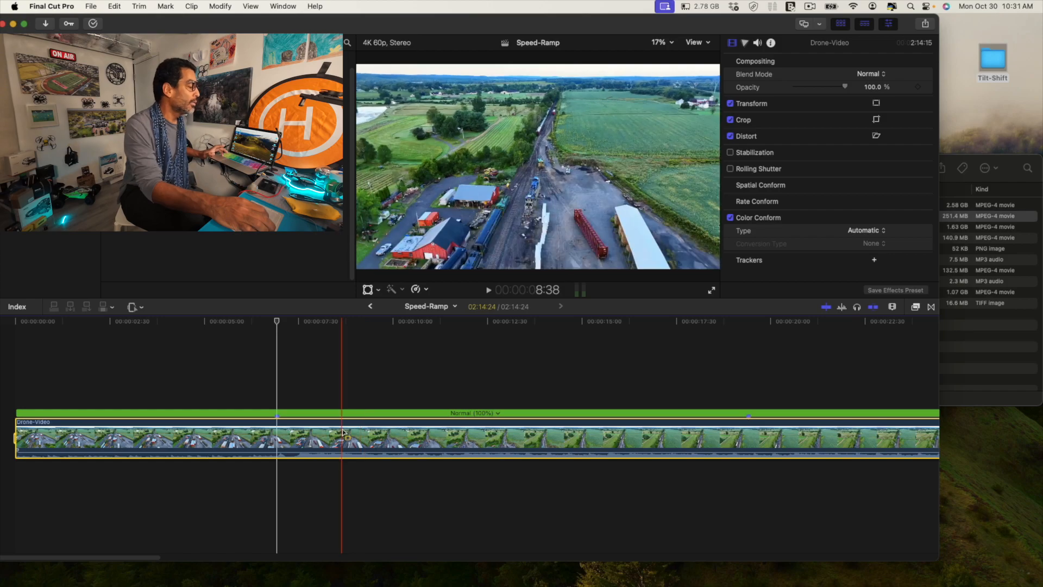
key(alt+super+s)
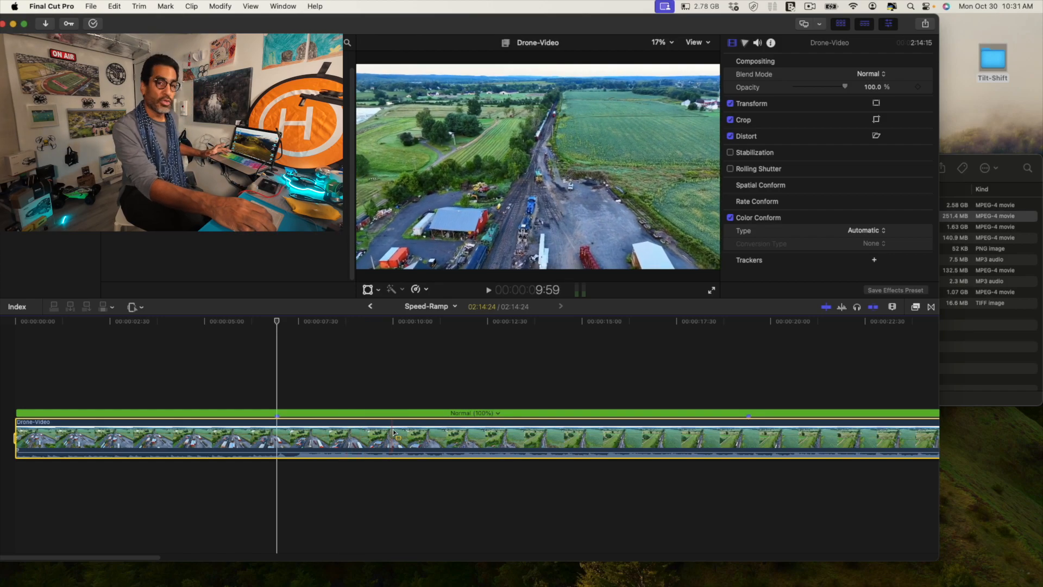
key(a)
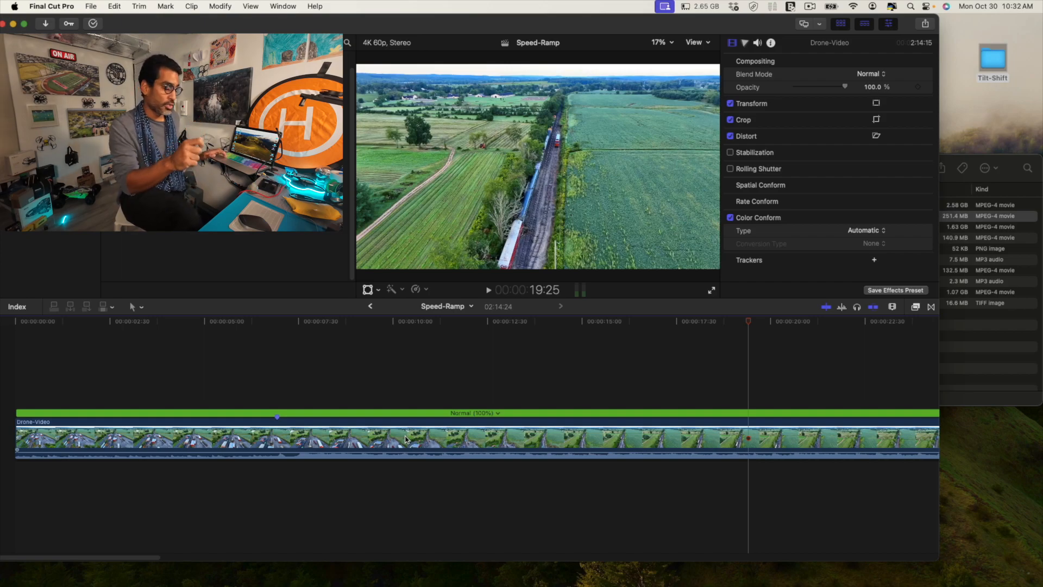
click(405, 437)
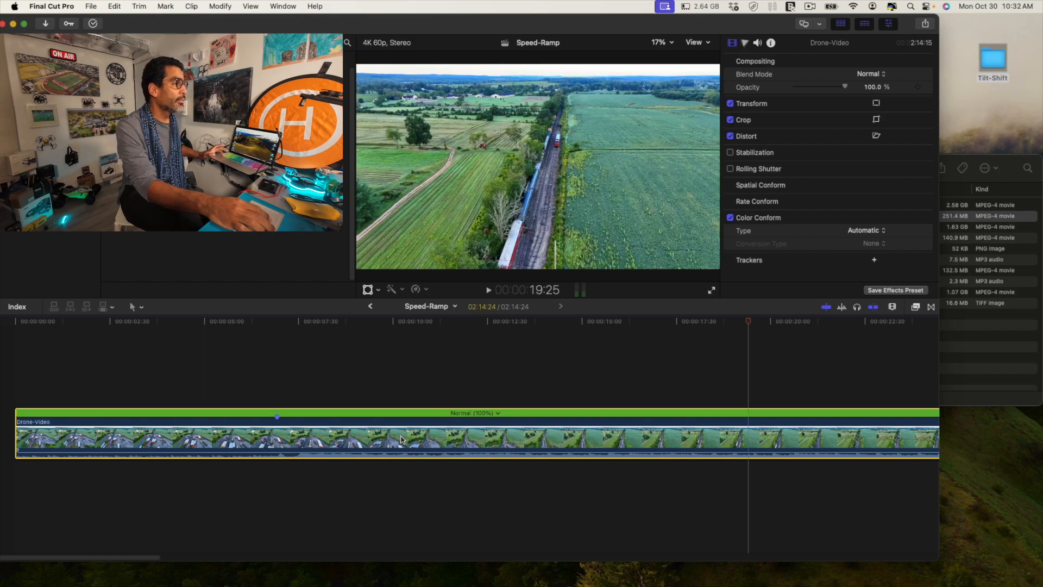
right_click(401, 439)
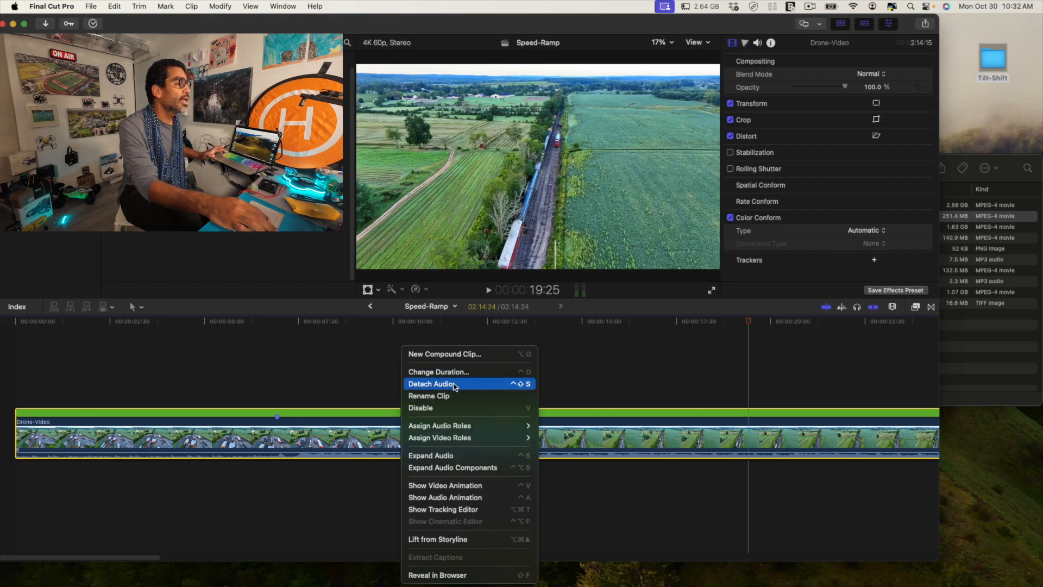
click(454, 384)
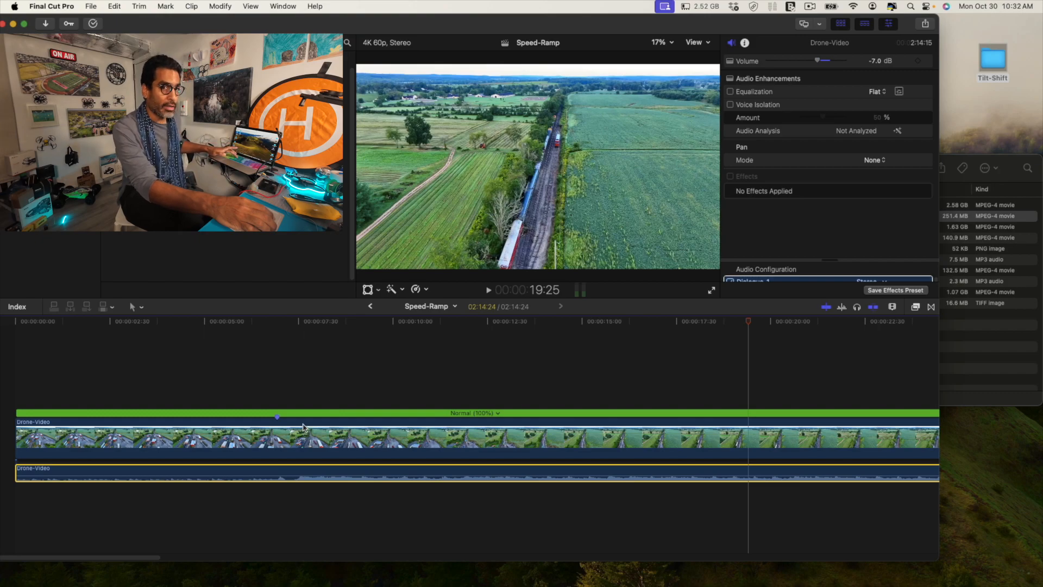
- Select a range about 11 seconds long on the video-only clip, from the first marker to about 18 seconds
key(b)
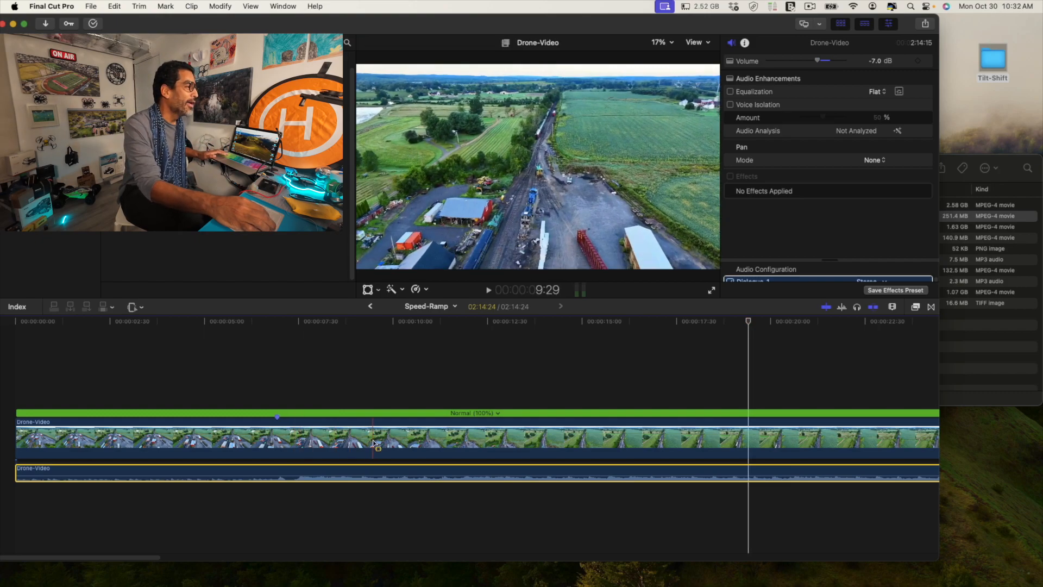
drag(277, 439, 667, 440)
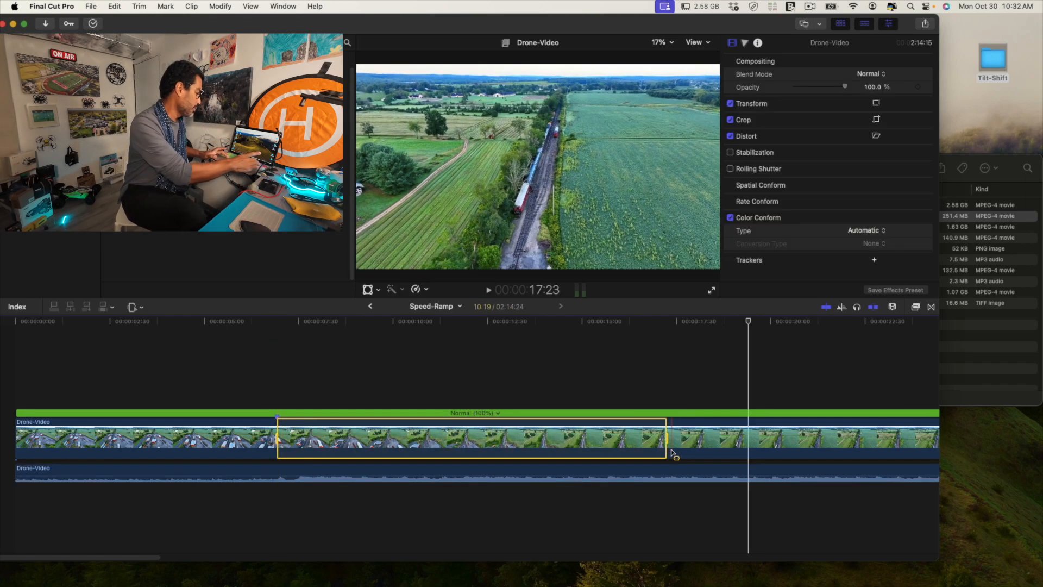
key(super+minus)
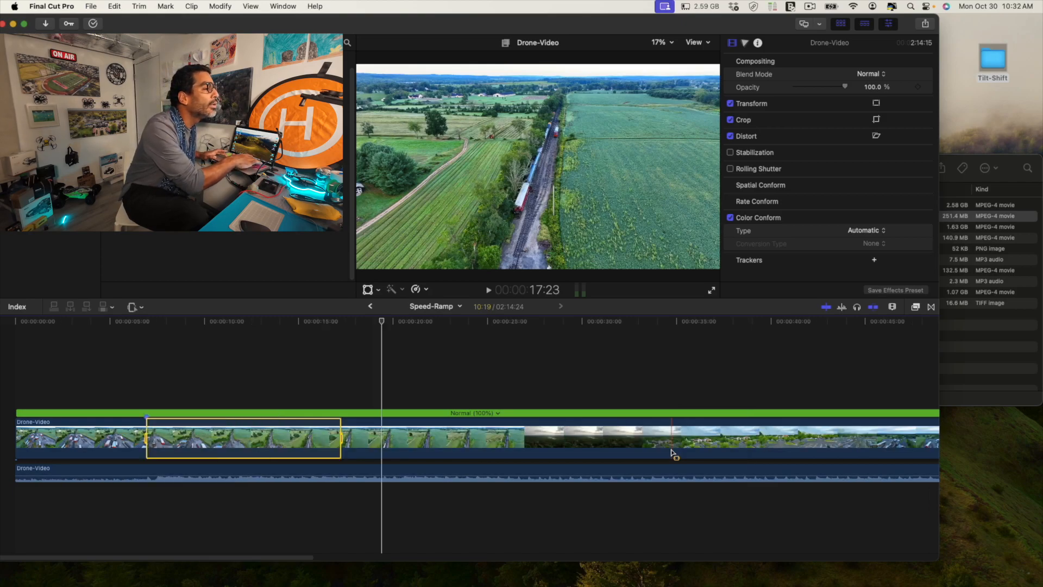
key(super+minus)
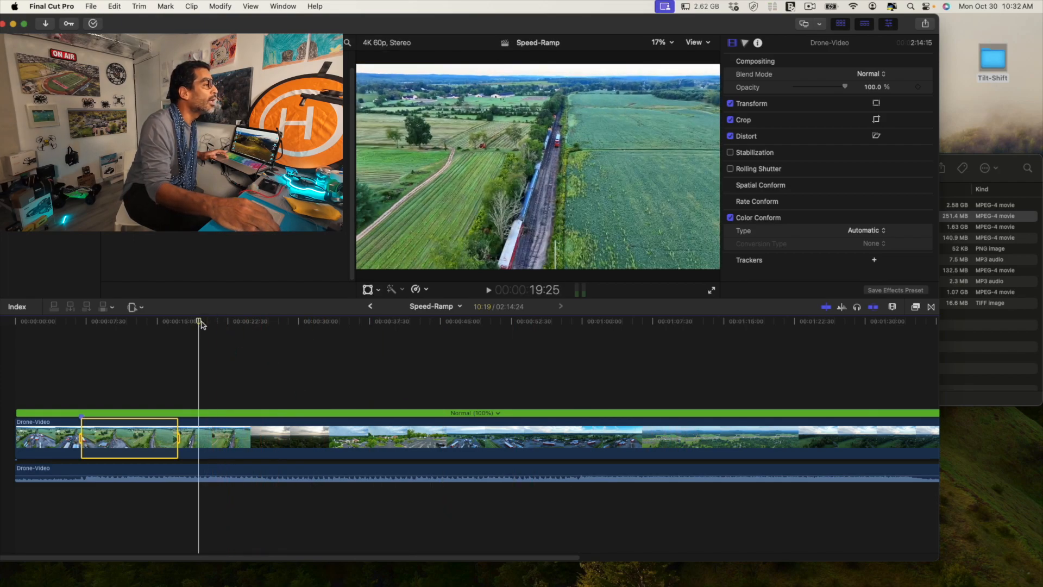
drag(200, 323, 181, 324)
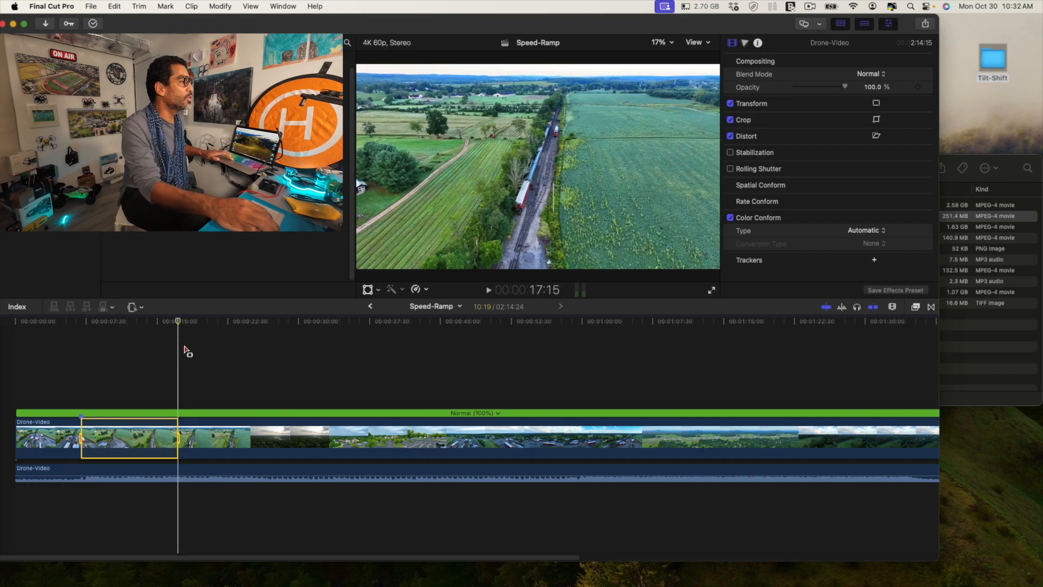
drag(183, 324, 190, 326)
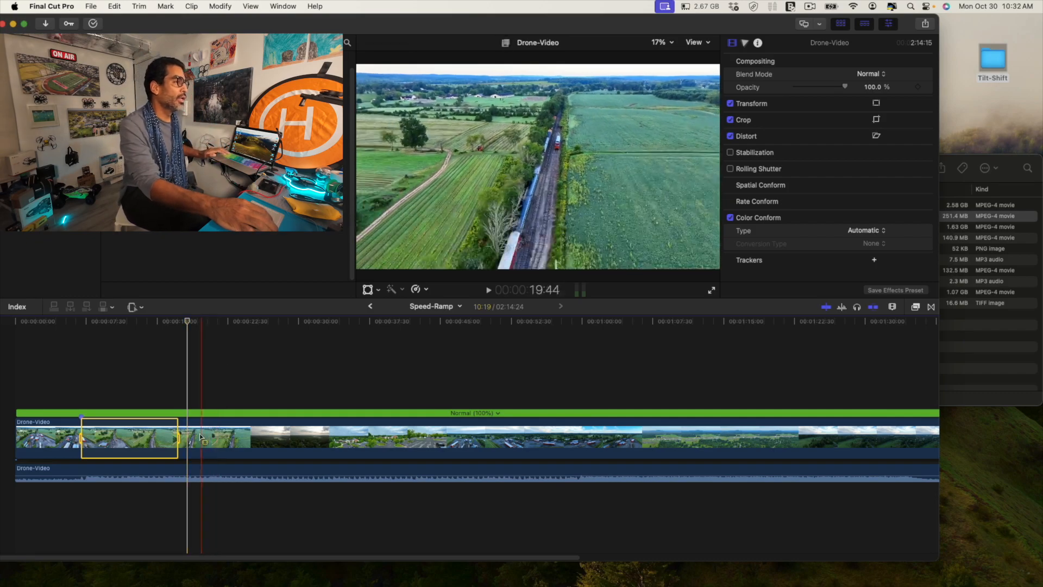
drag(187, 440, 190, 435)
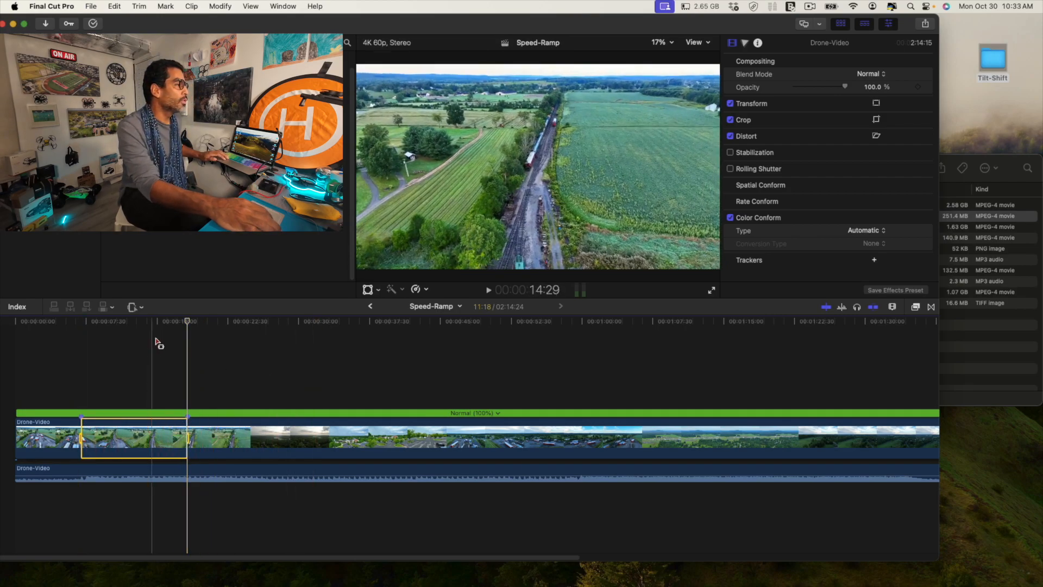
- Apply the Fast 8x speed to the selected range of the video-only clip
drag(189, 324, 150, 324)
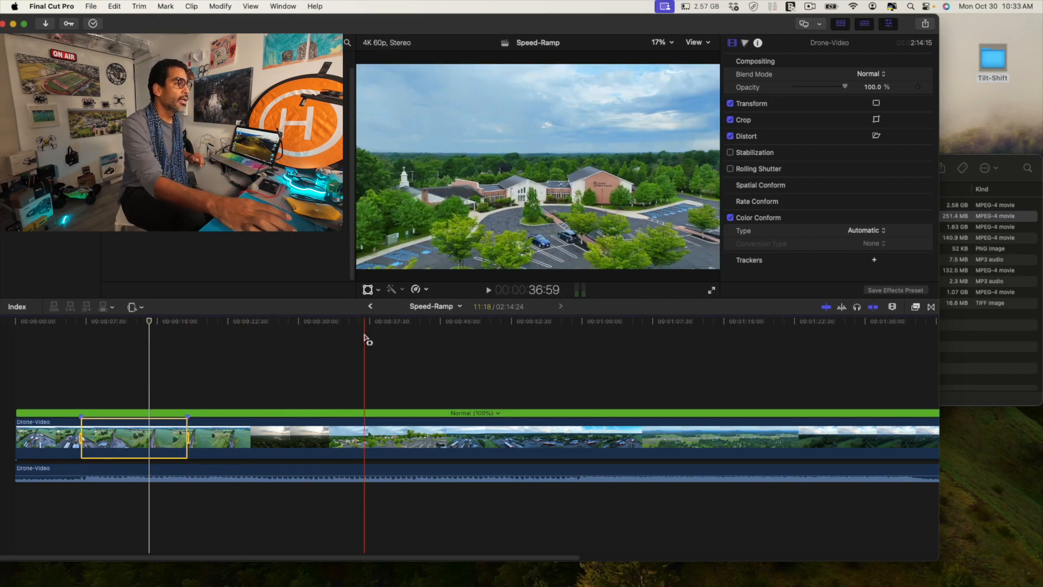
click(426, 289)
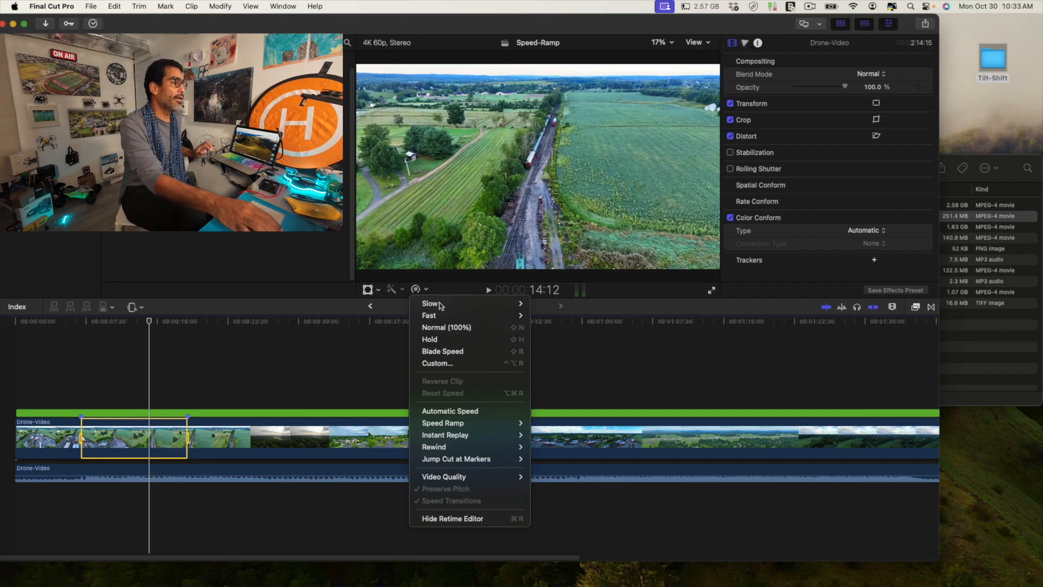
mouse_move(457, 319)
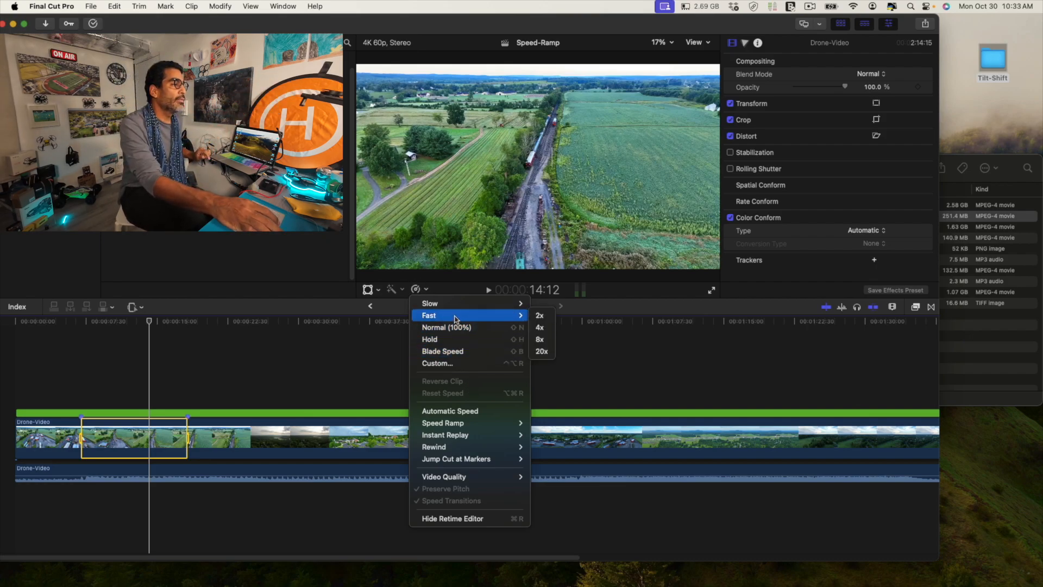
click(540, 339)
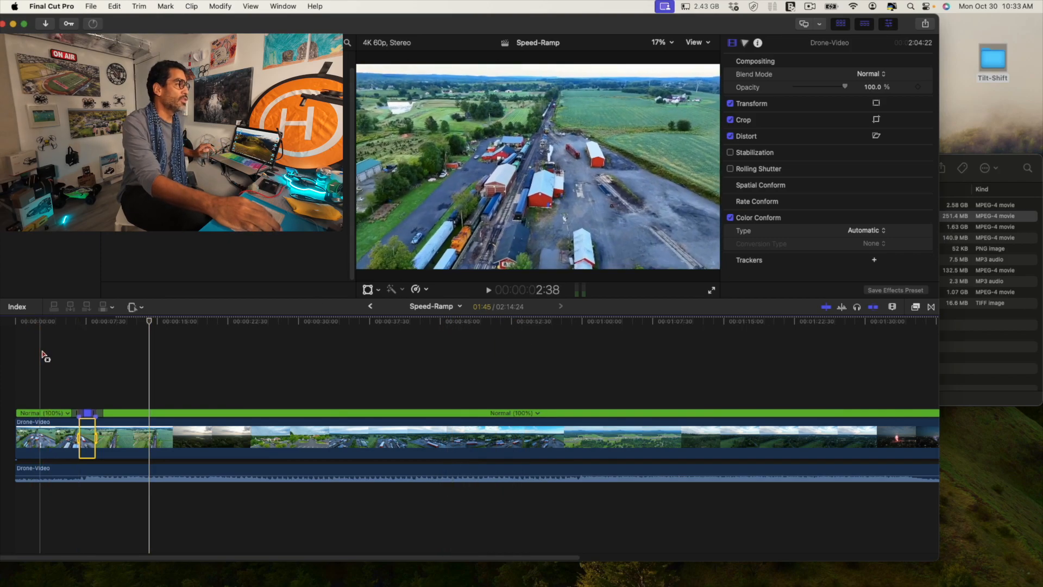
- Play the timeline from the beginning through the retimed section to review the speed ramp with detached audio
drag(150, 325, 2, 326)
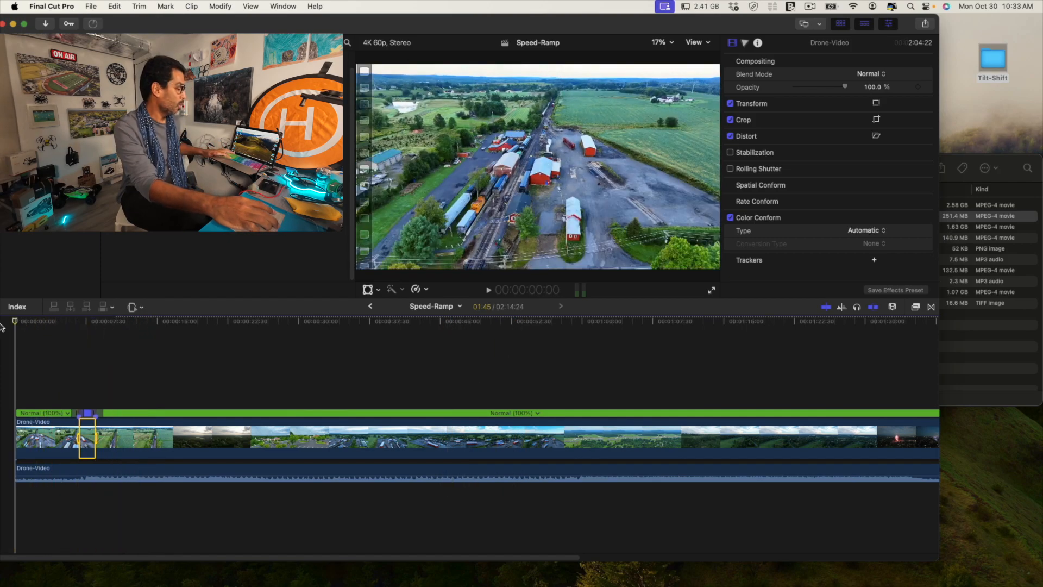
key(space)
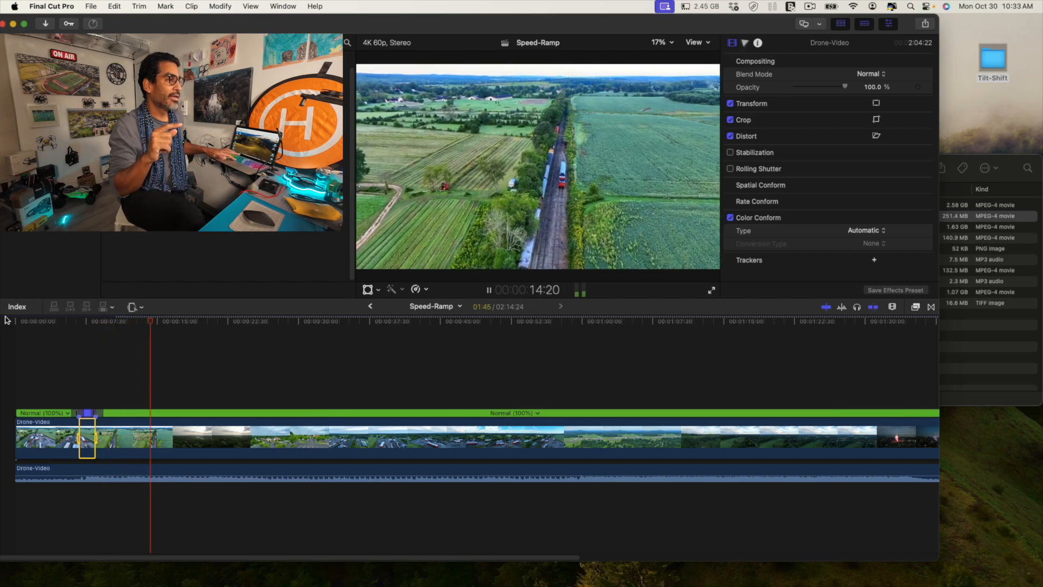
key(space)
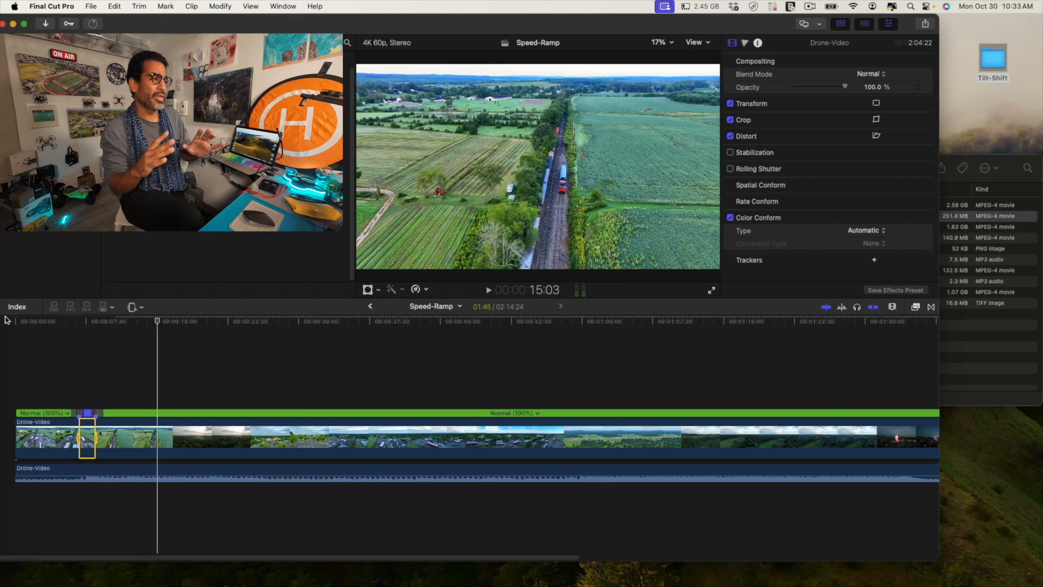